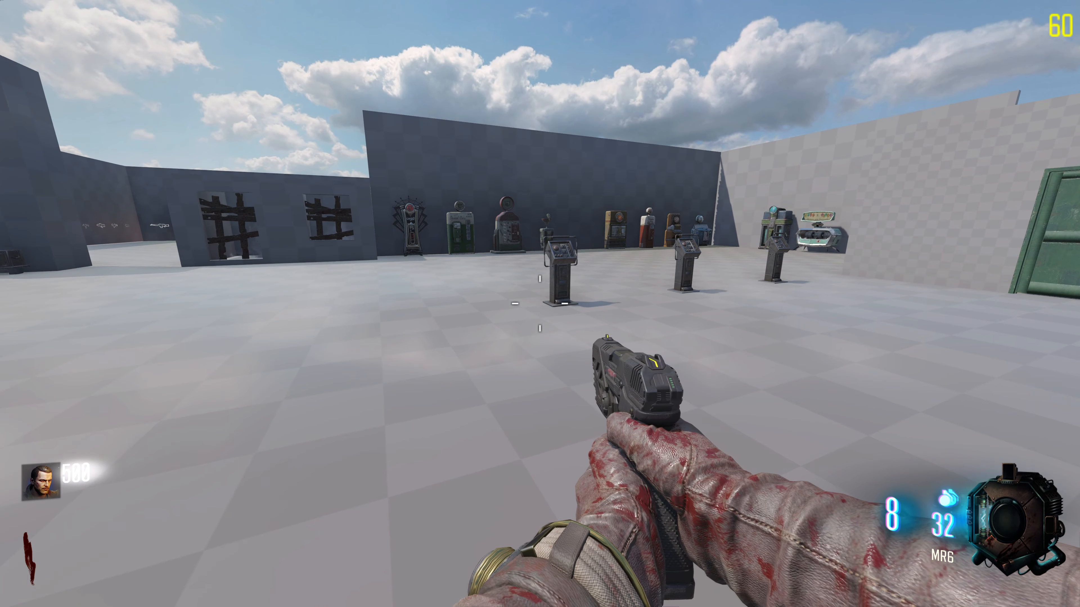
pyautogui.press('w')
pyautogui.press('w')
pyautogui.press('d')
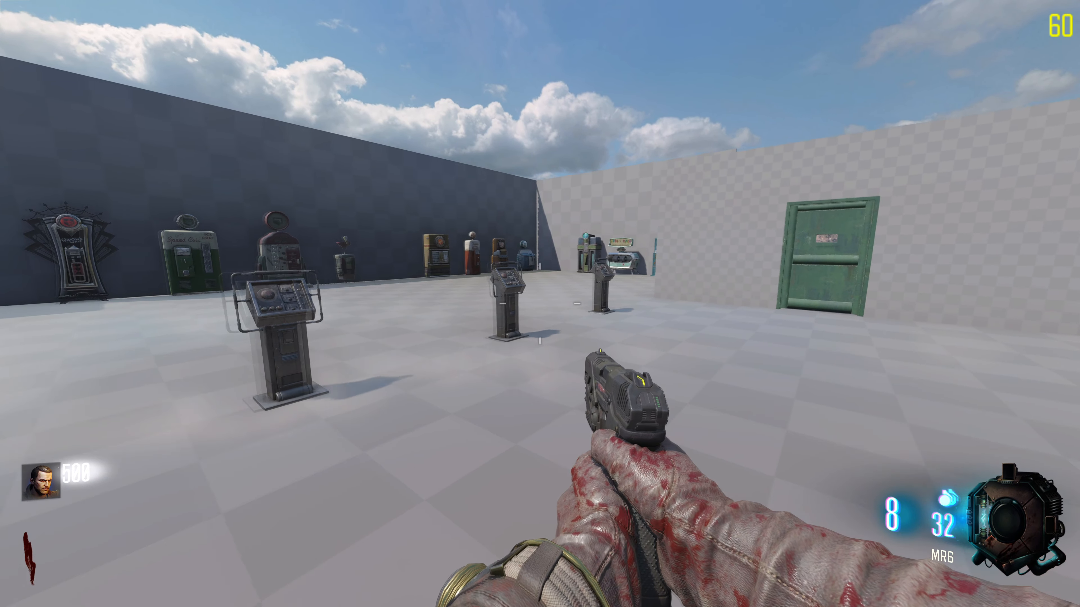
pyautogui.press('s')
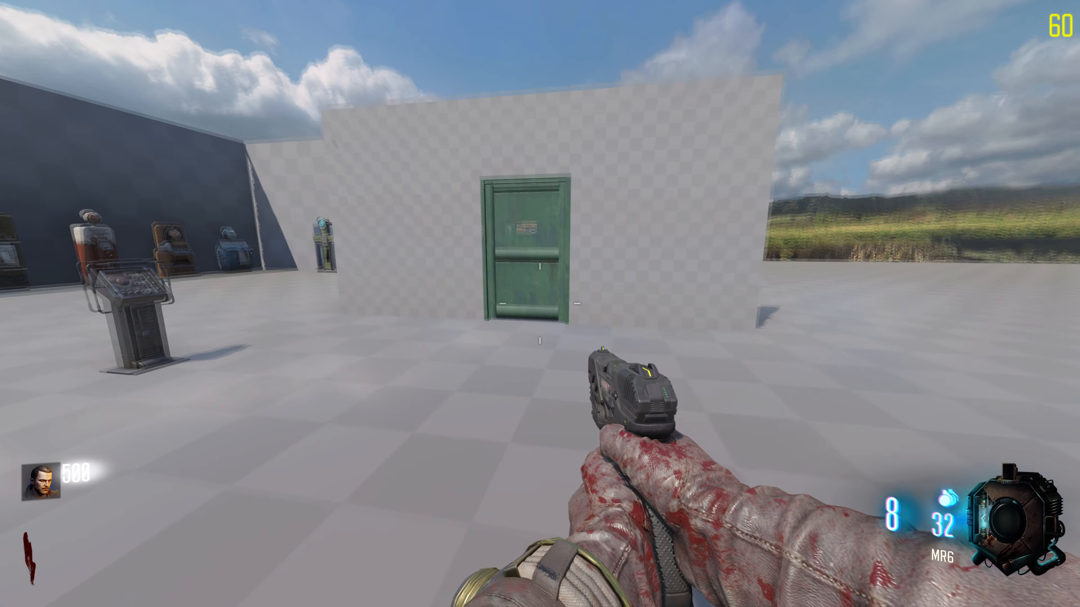
pyautogui.press('w')
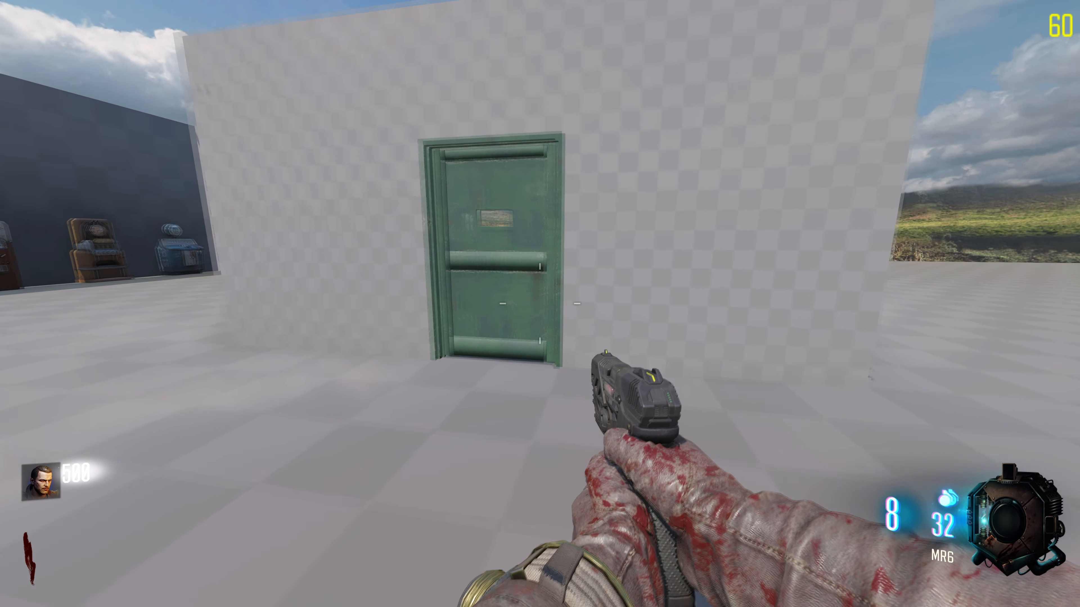
pyautogui.press('w')
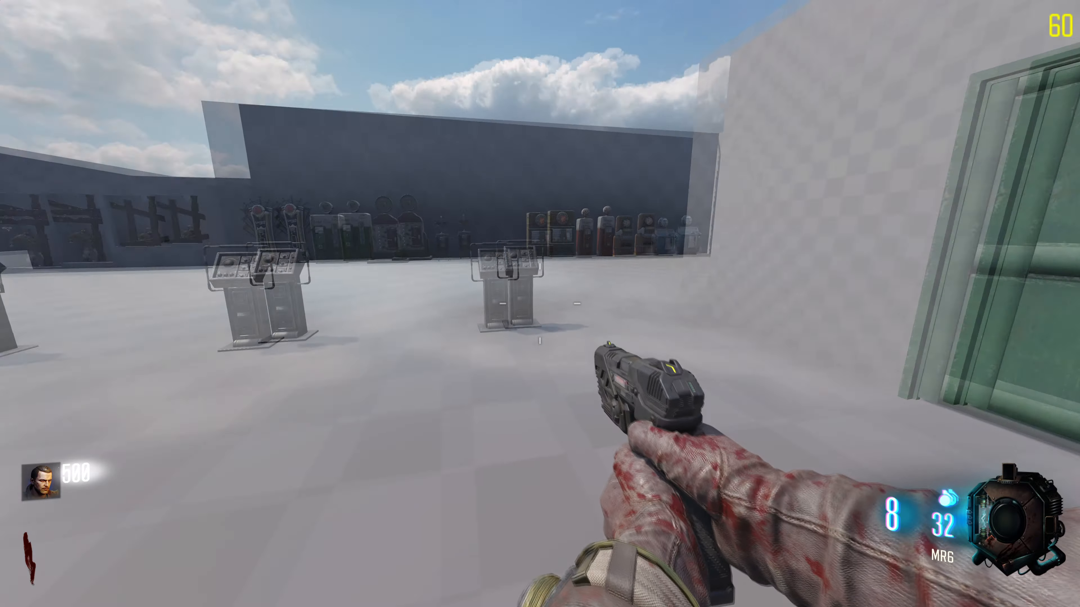
pyautogui.press('w')
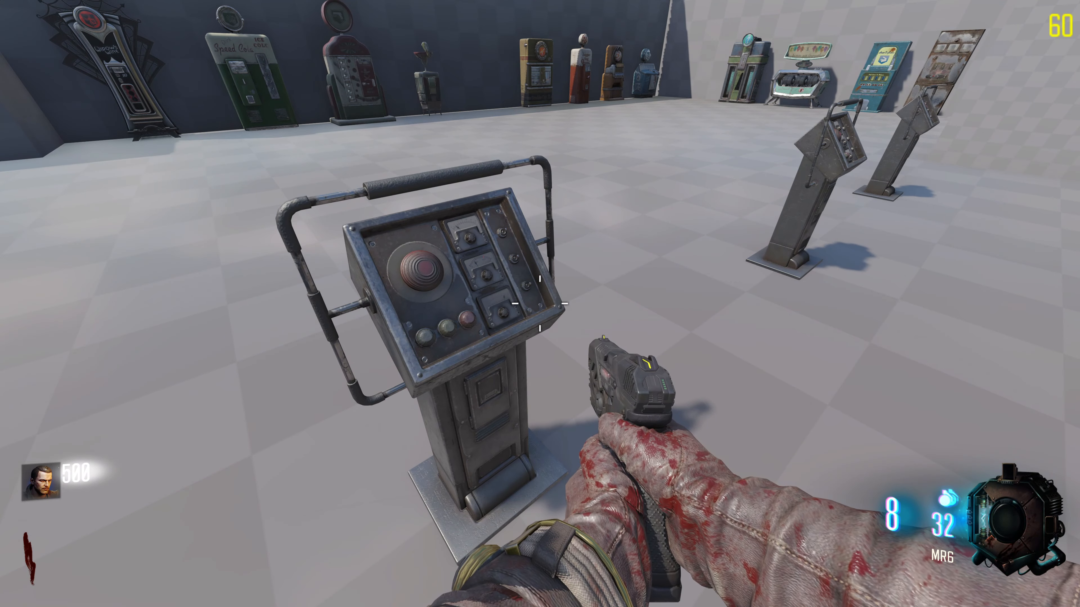
pyautogui.press('w')
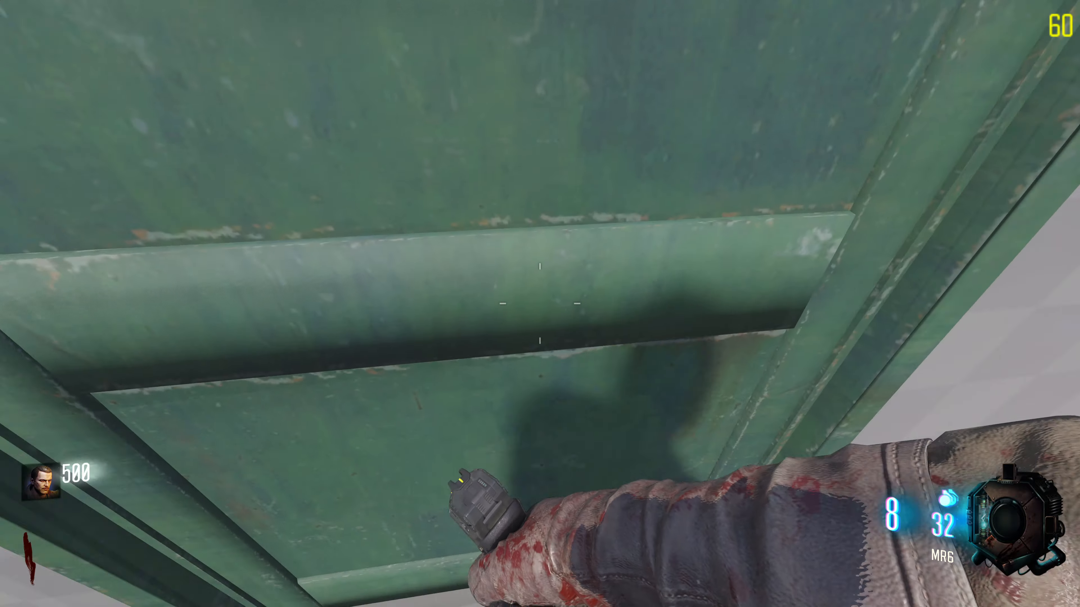
pyautogui.press('w')
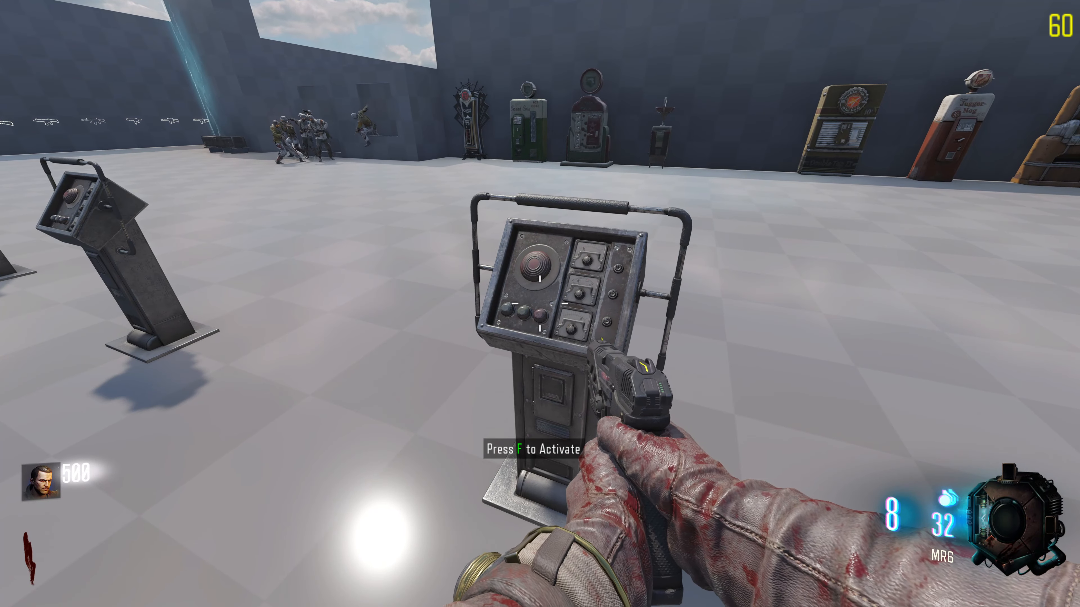
pyautogui.press('w')
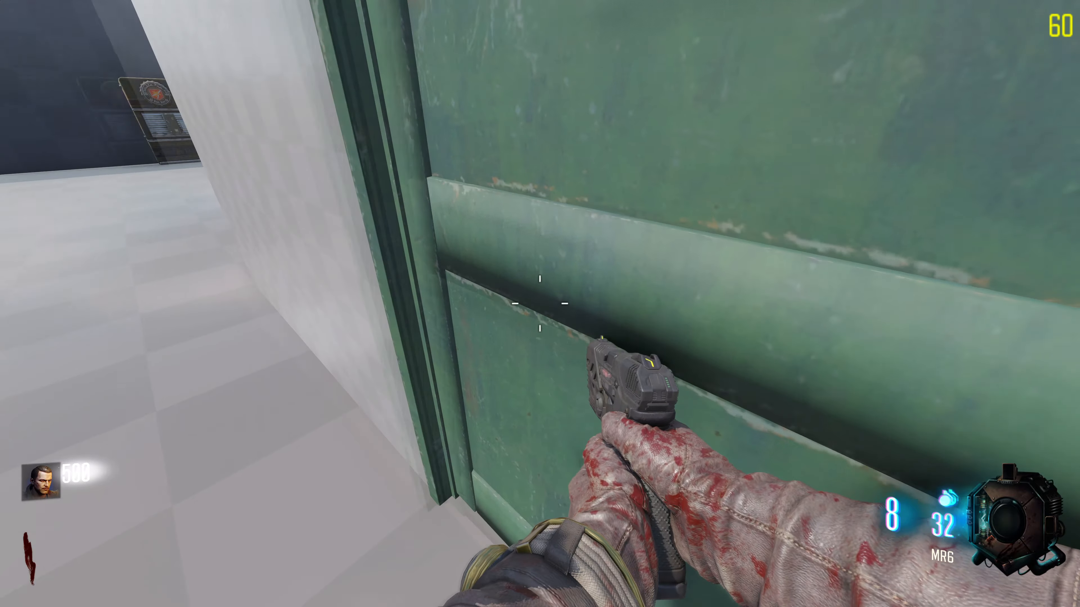
pyautogui.press('w')
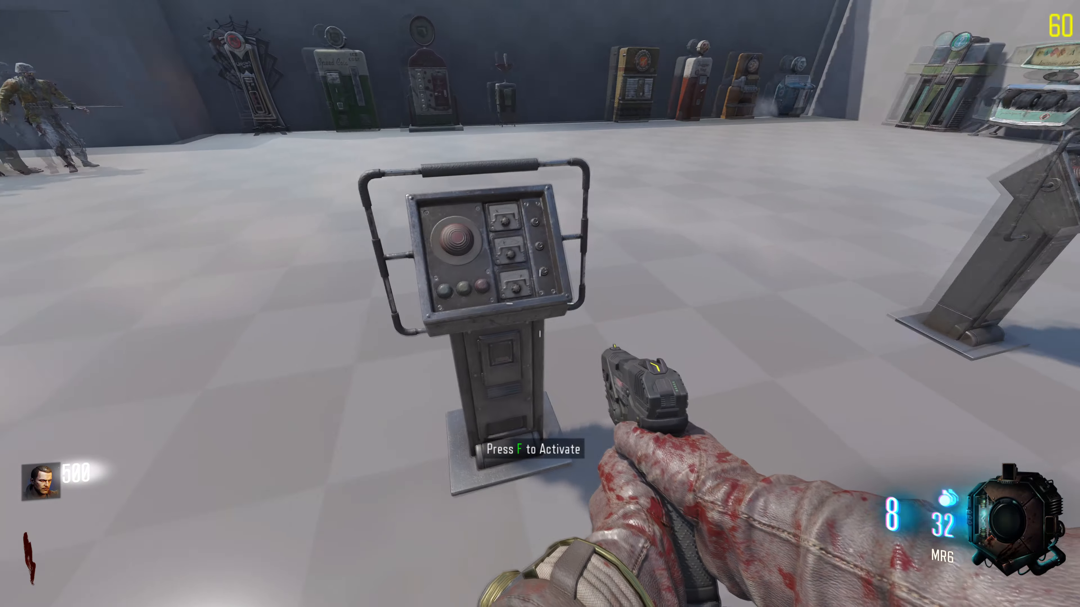
pyautogui.press('f')
pyautogui.press('w')
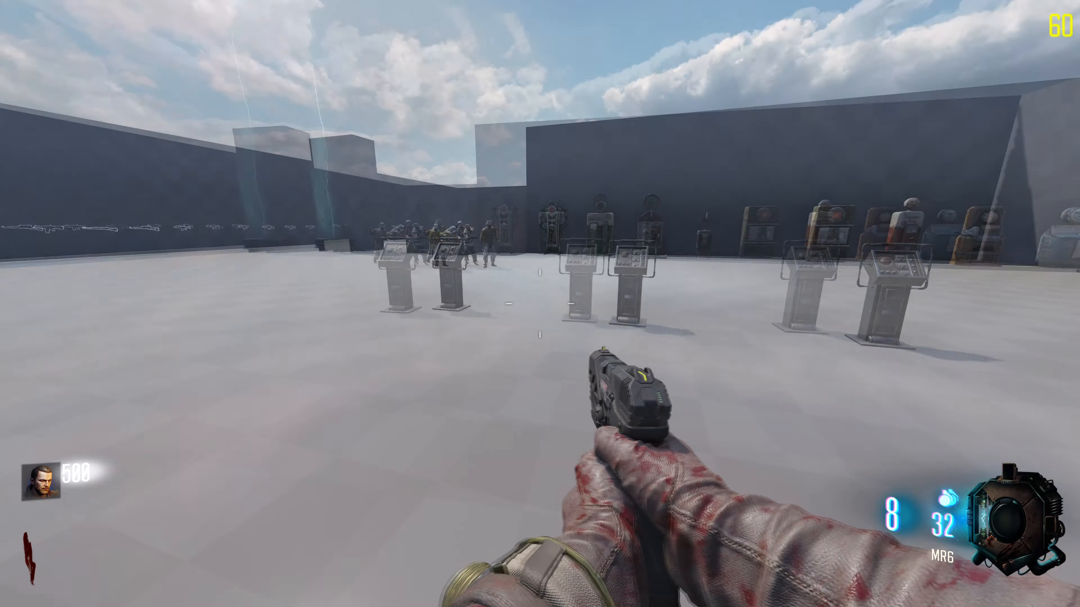
pyautogui.press('w')
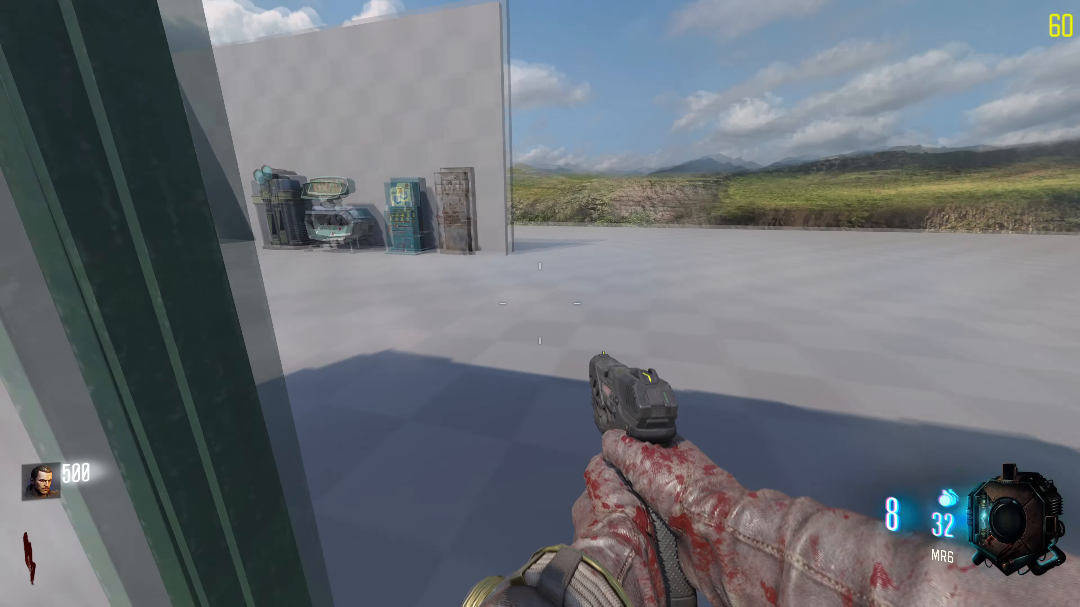
pyautogui.press('w')
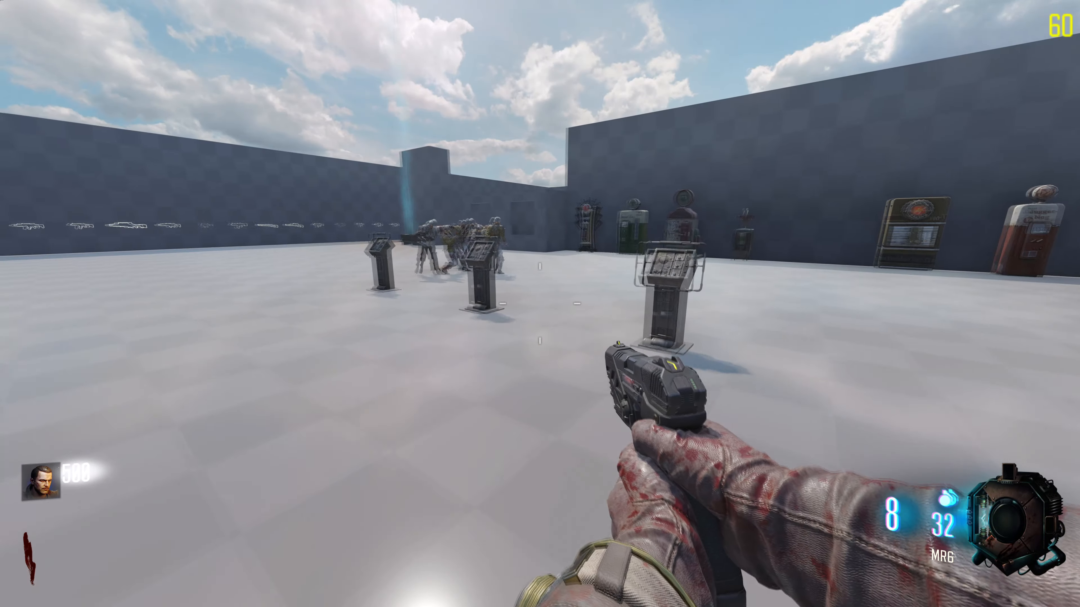
pyautogui.press('w')
pyautogui.press('a')
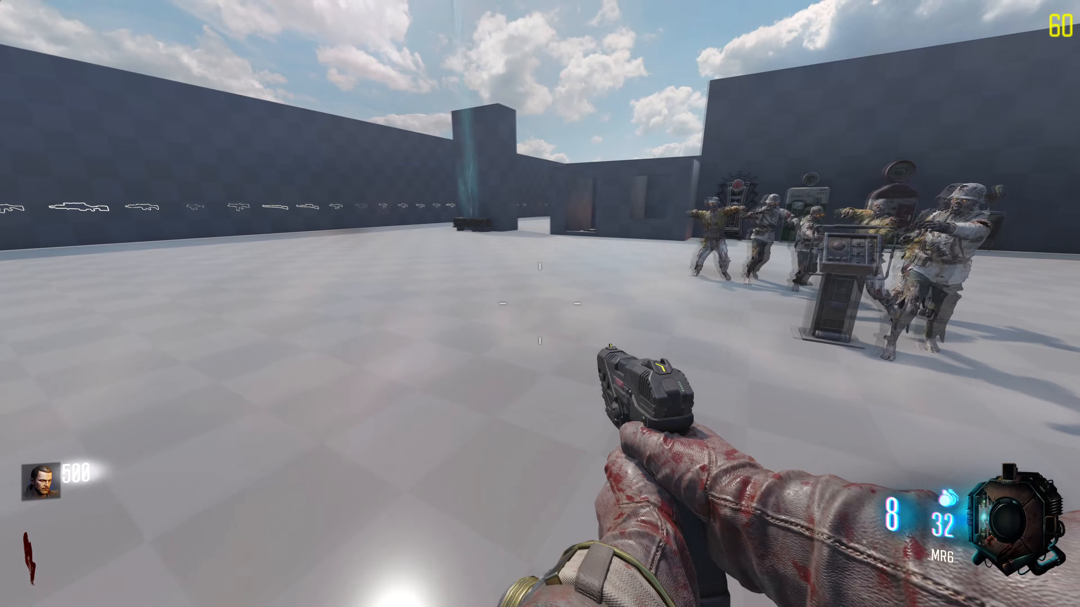
pyautogui.press('s')
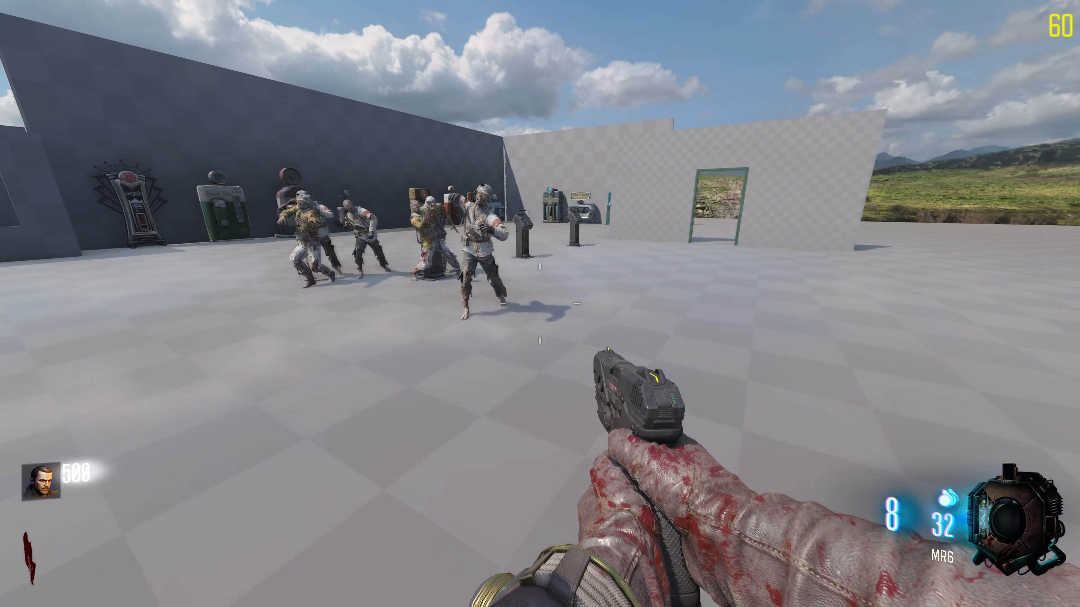
pyautogui.press('d')
pyautogui.press('w')
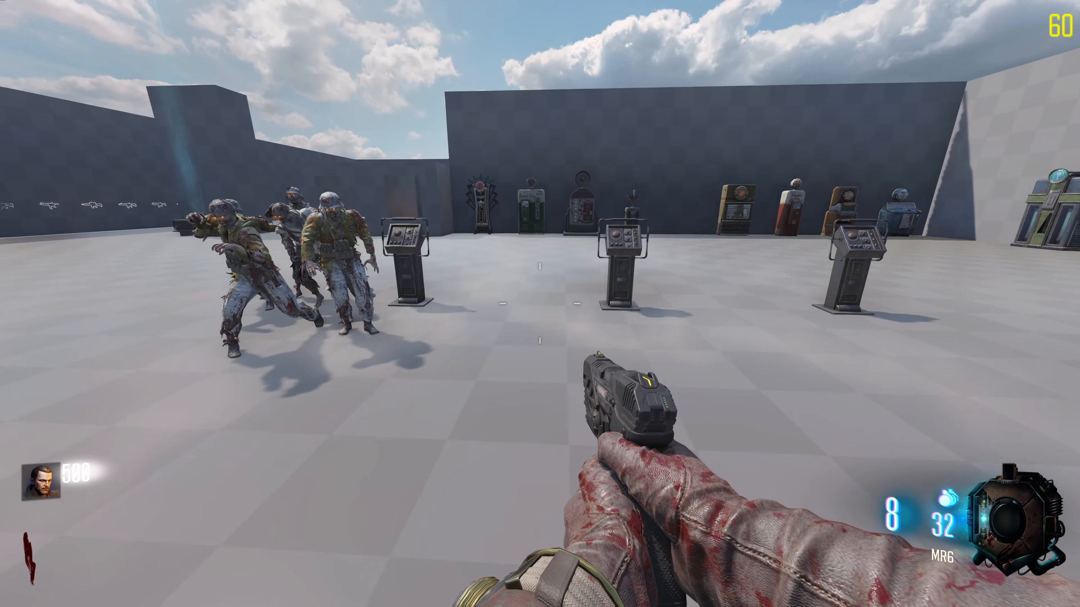
pyautogui.press('w')
pyautogui.press('w')
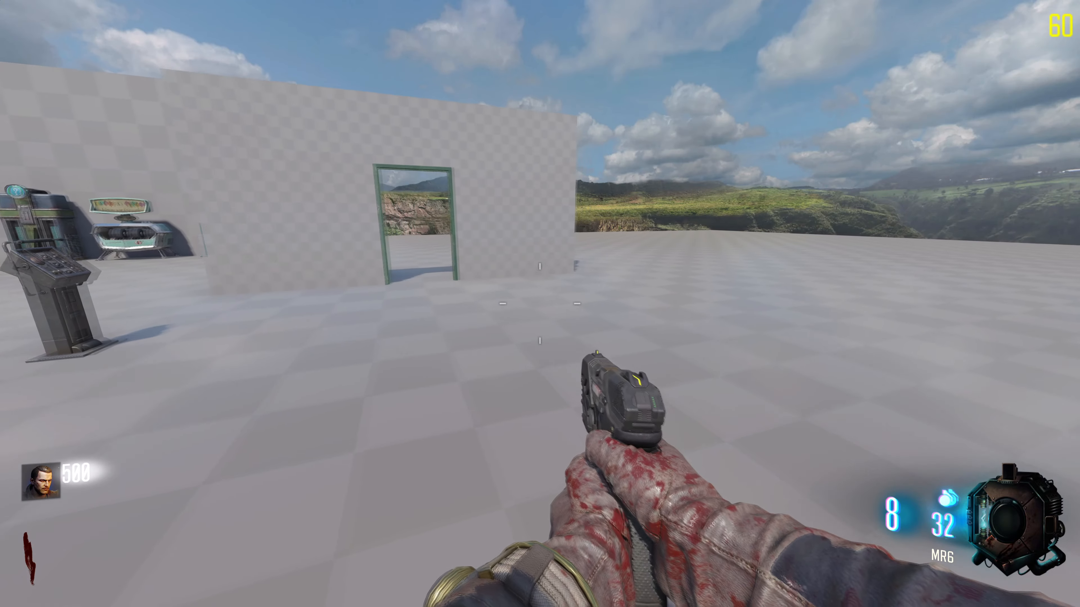
pyautogui.press('d')
pyautogui.press('s')
pyautogui.press('d')
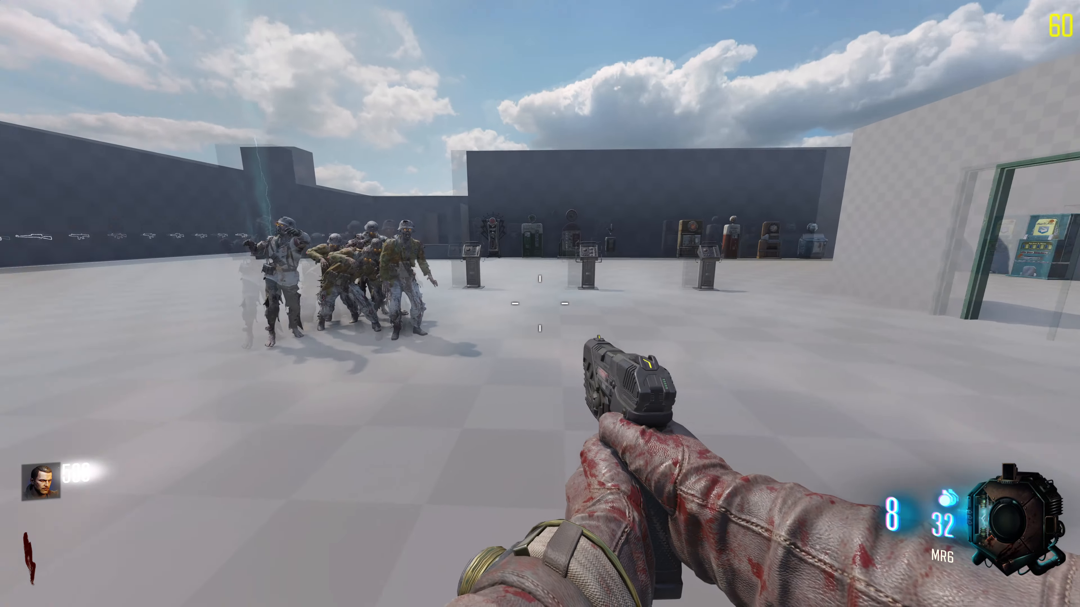
pyautogui.press('a')
pyautogui.press('s')
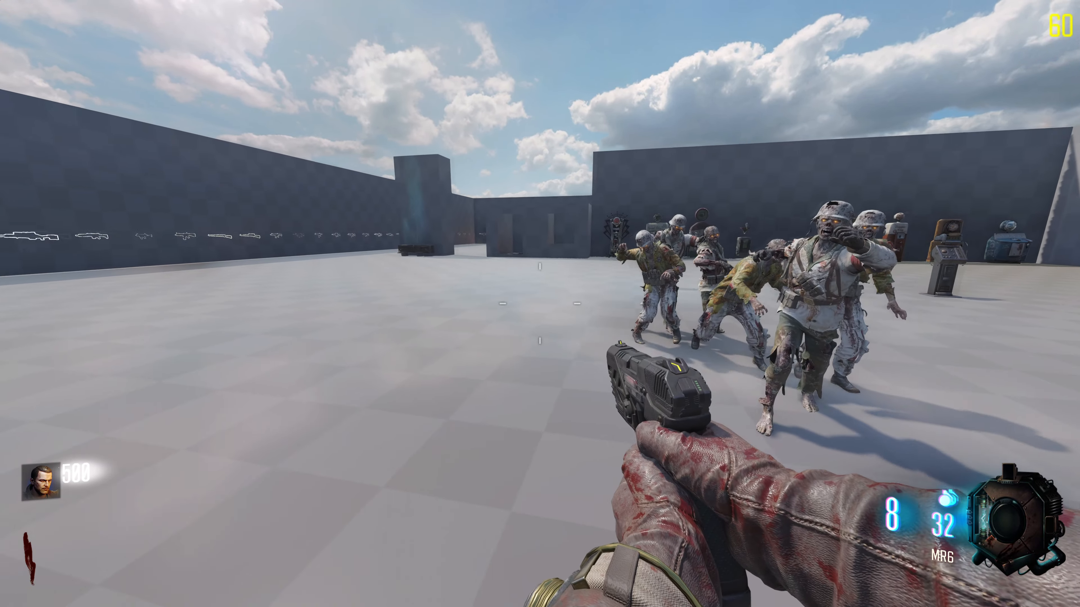
pyautogui.press('s')
pyautogui.press('a')
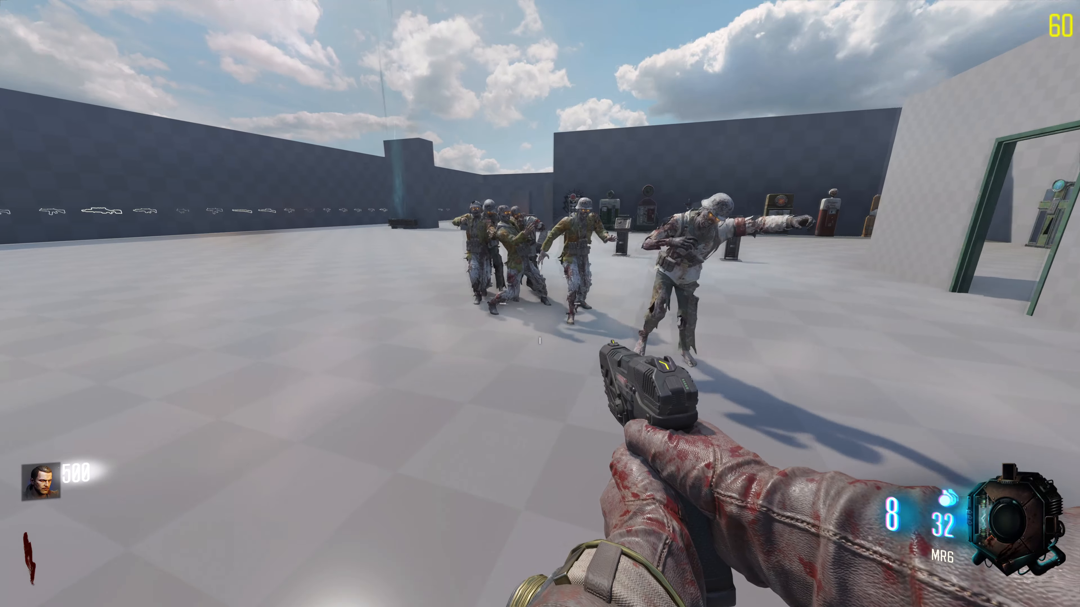
pyautogui.press('a')
pyautogui.press('w')
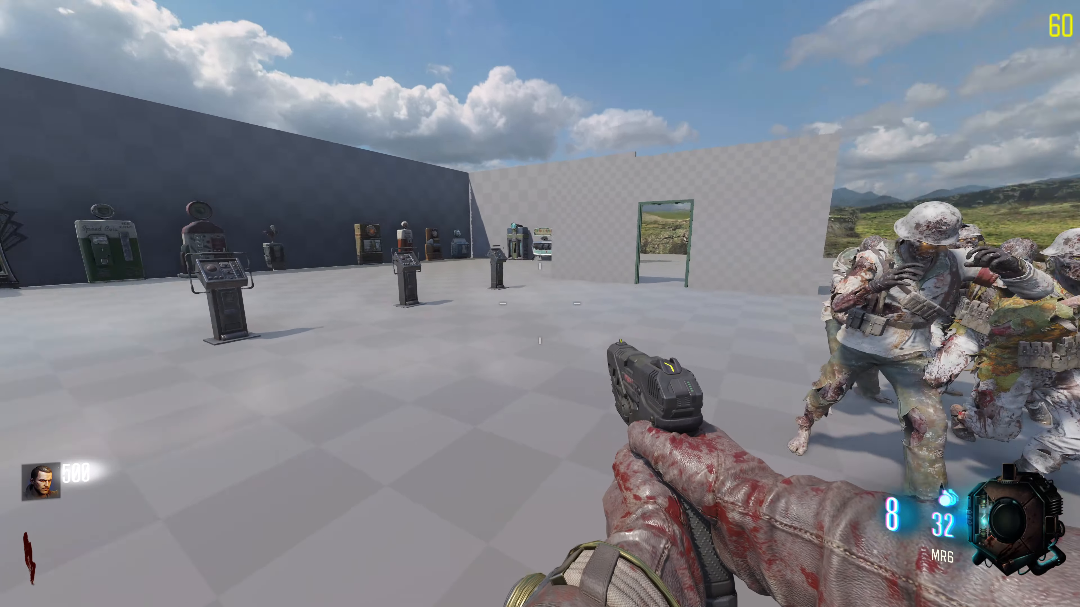
pyautogui.press('w')
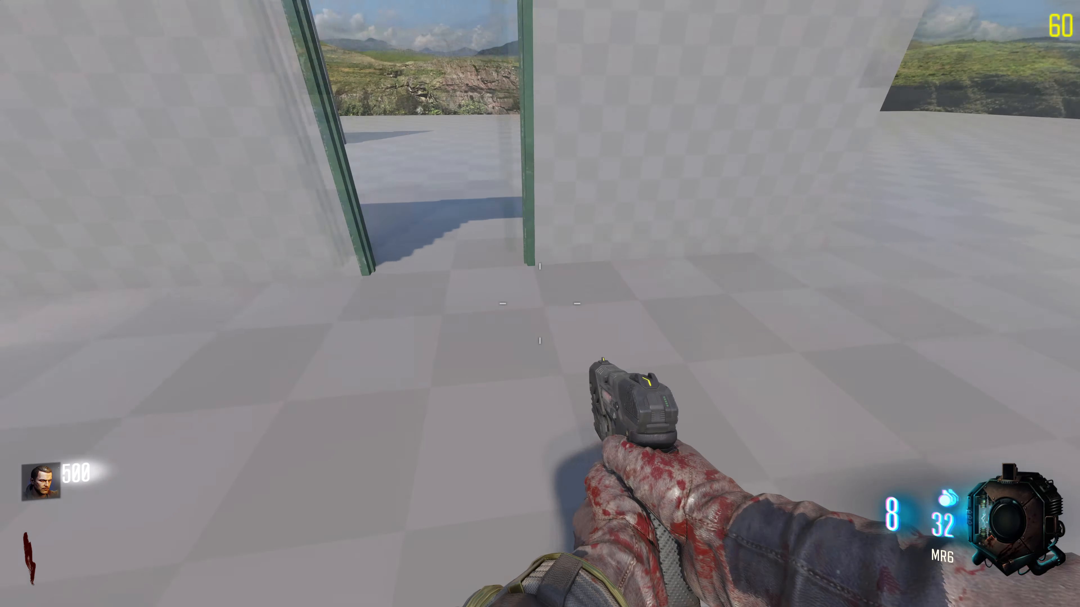
pyautogui.press('w')
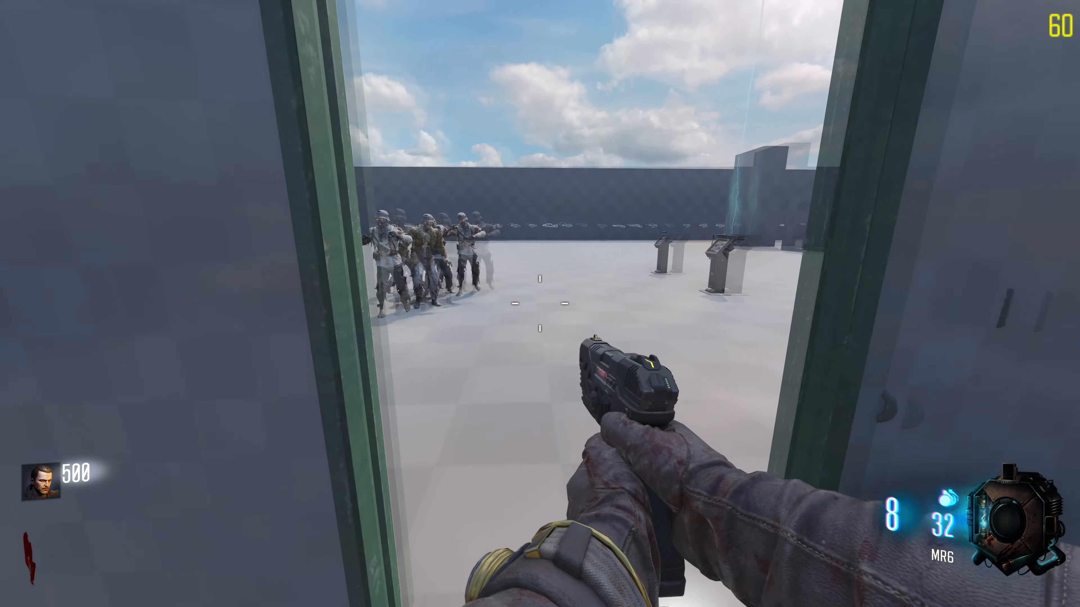
pyautogui.hotkey('shift', 'w')
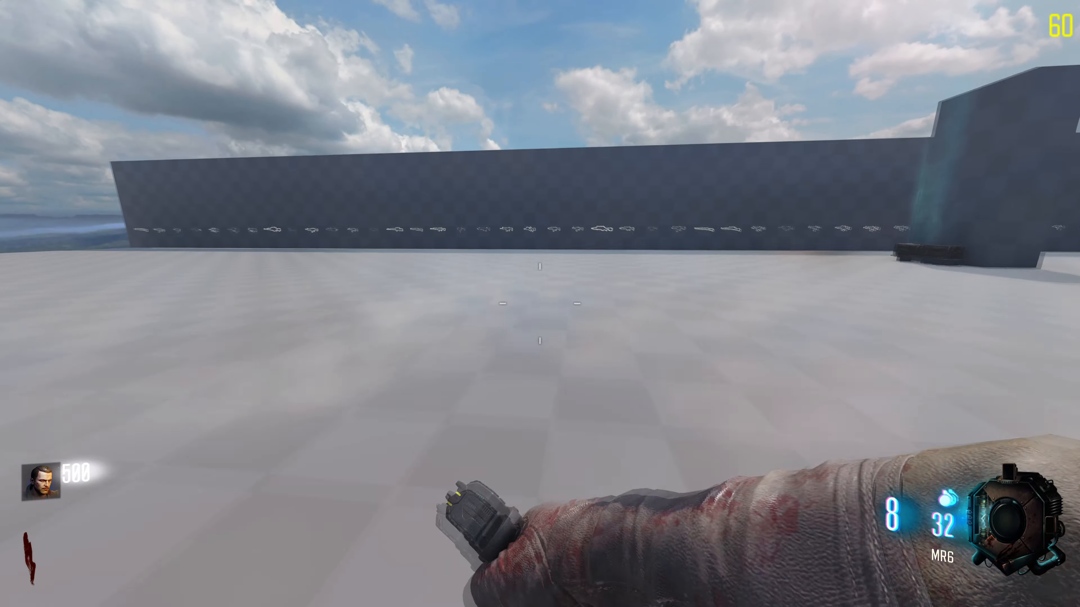
pyautogui.press('s')
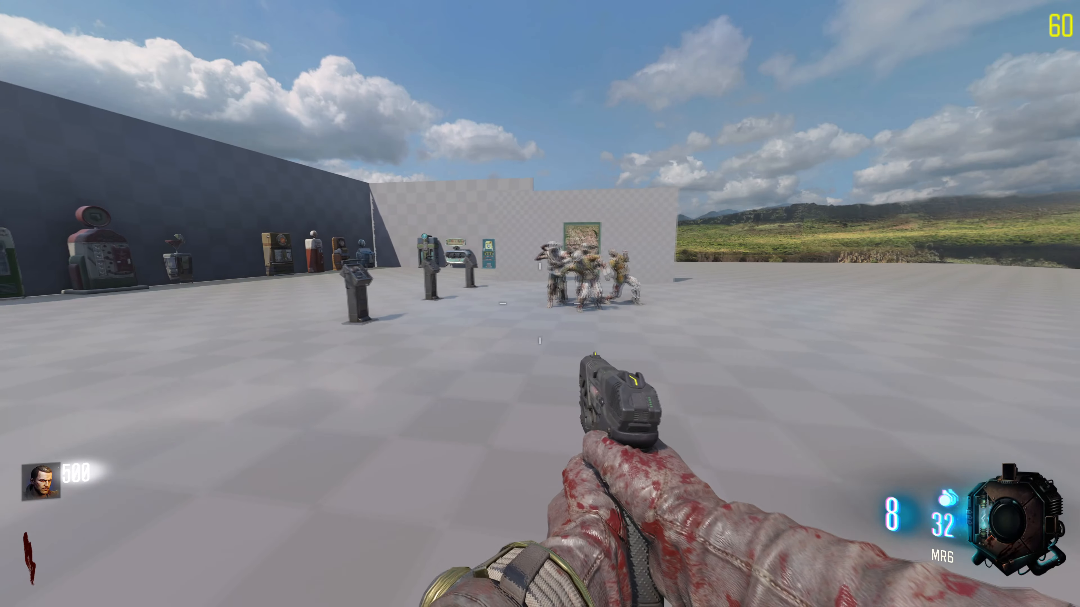
pyautogui.press('w')
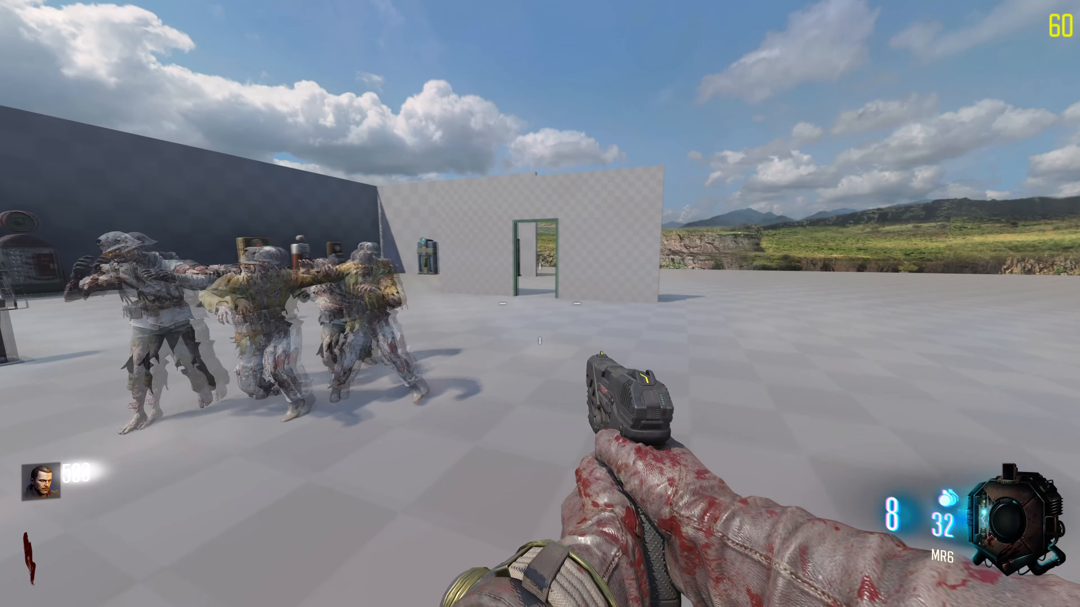
pyautogui.press('w')
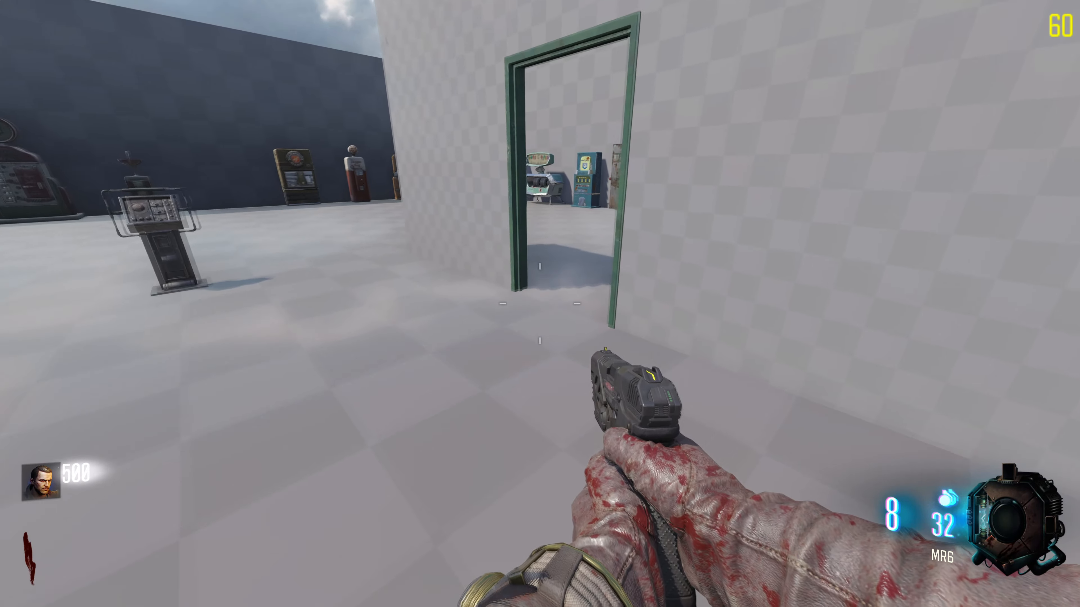
pyautogui.press('w')
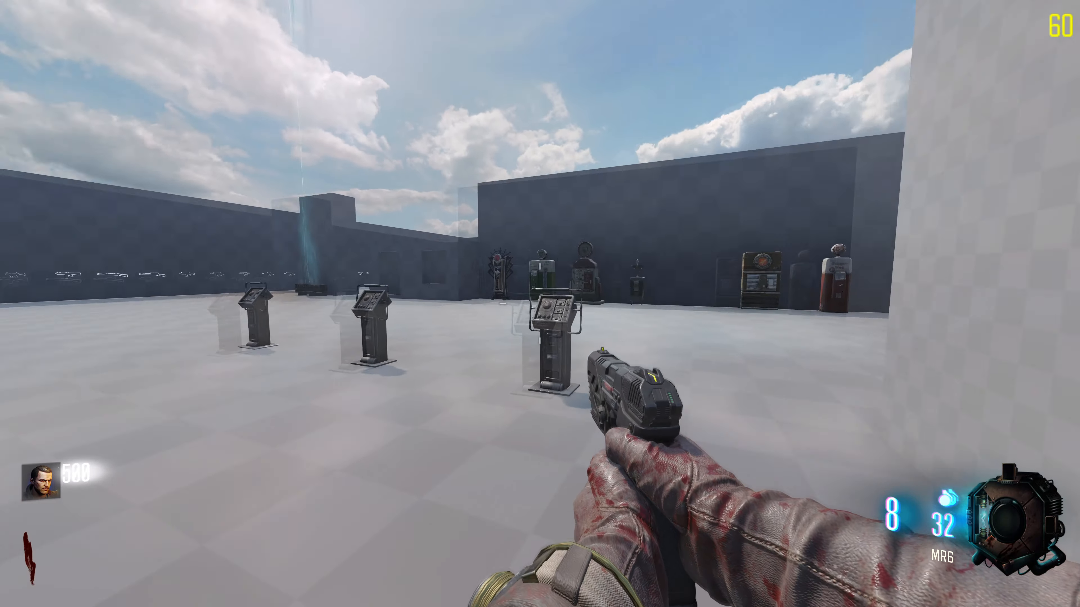
pyautogui.press('w')
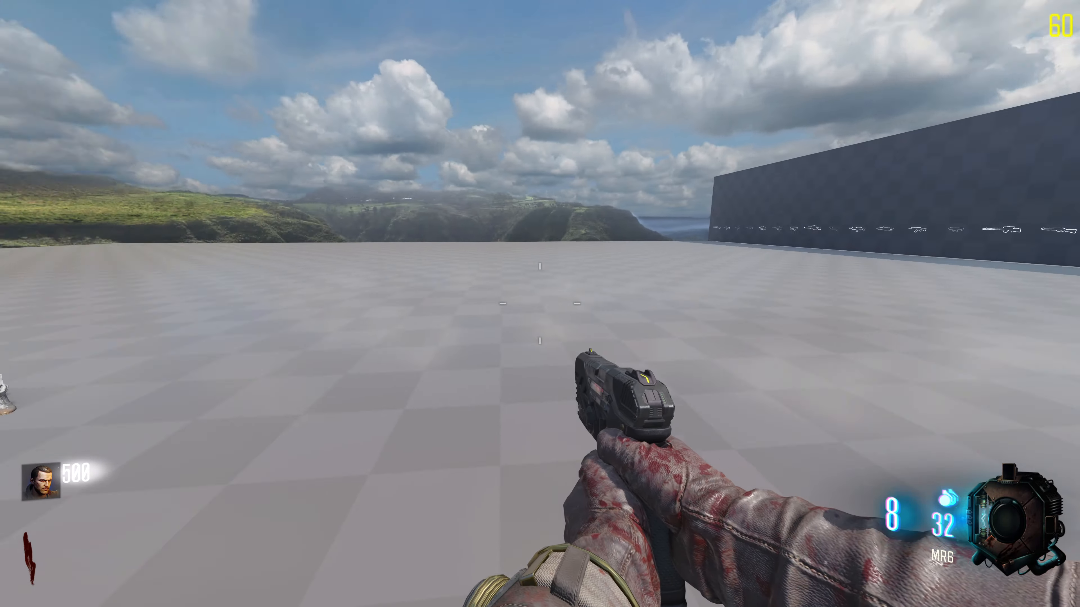
pyautogui.press('s')
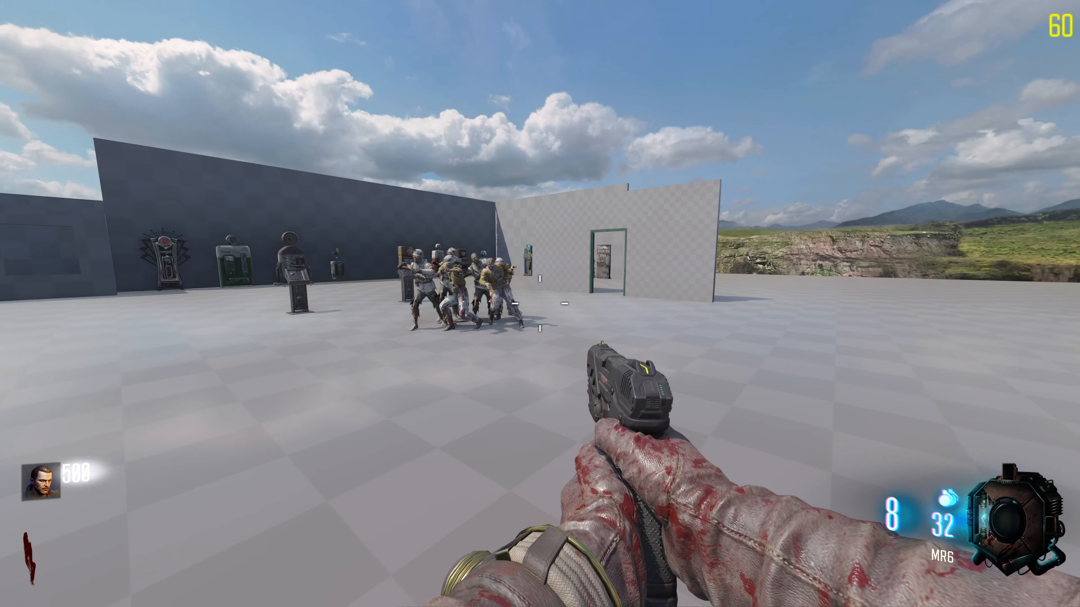
pyautogui.press('w')
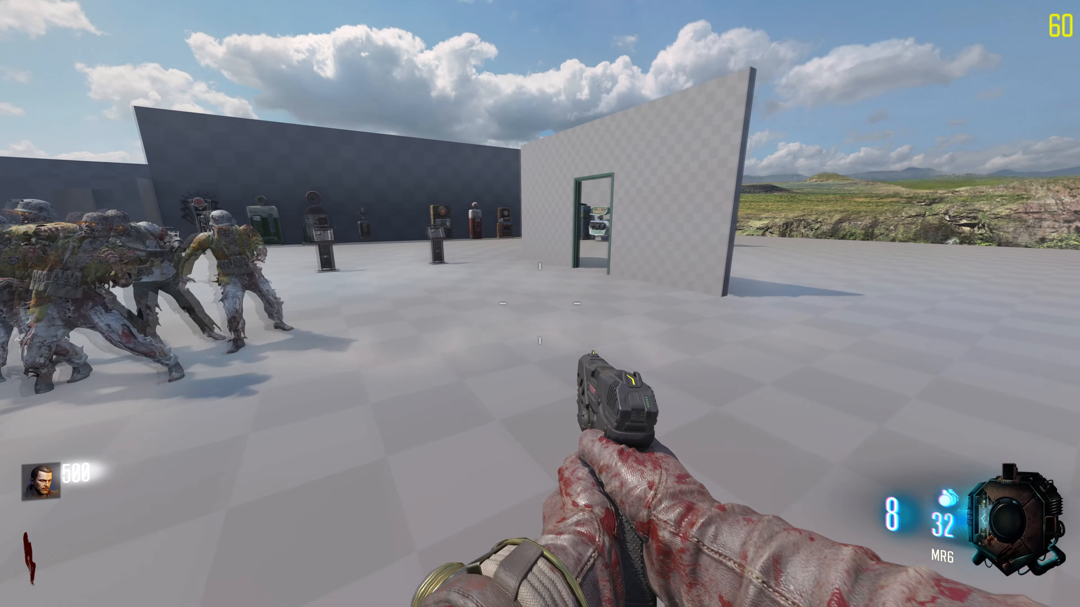
pyautogui.press('w')
pyautogui.press('s')
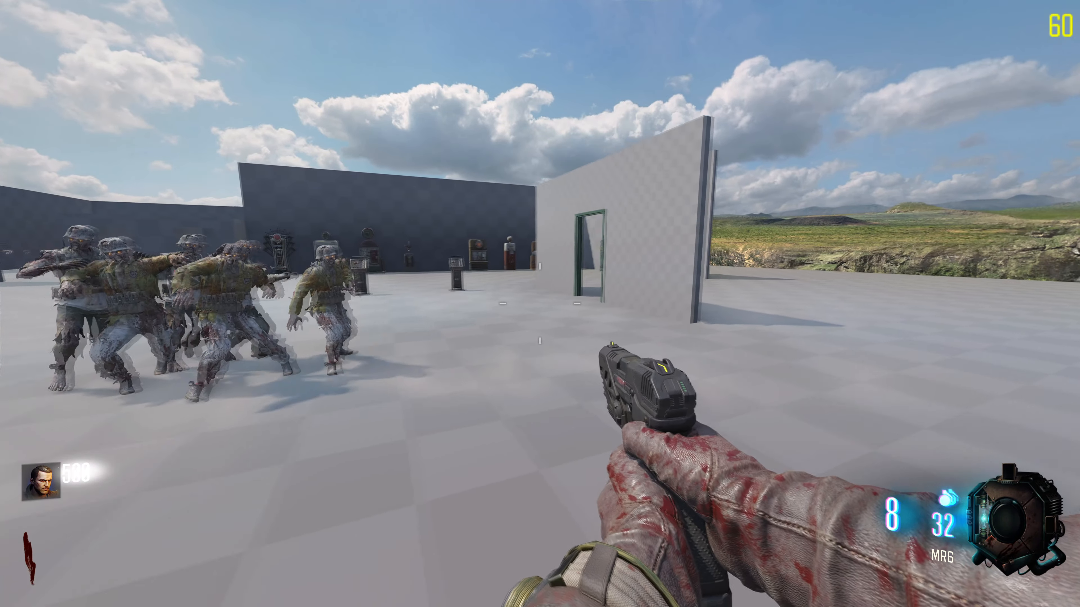
pyautogui.press('a')
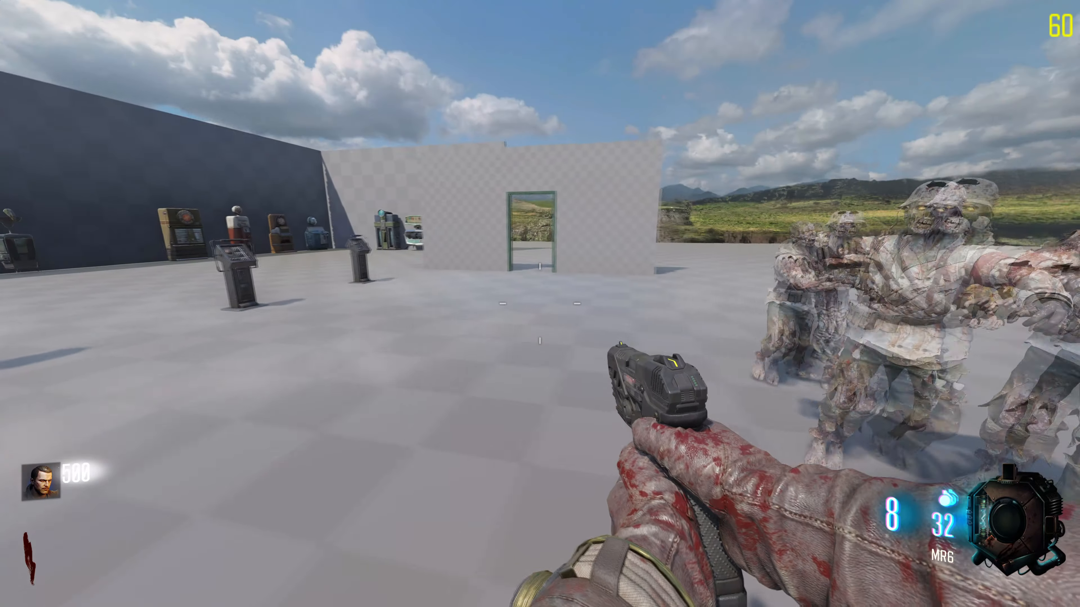
pyautogui.press('s')
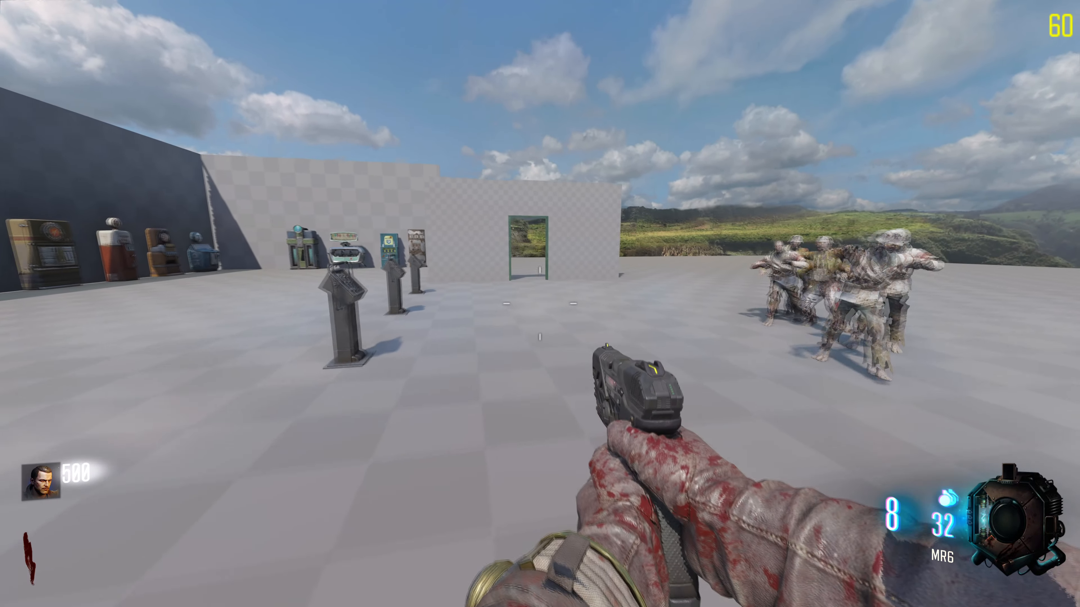
pyautogui.press('w')
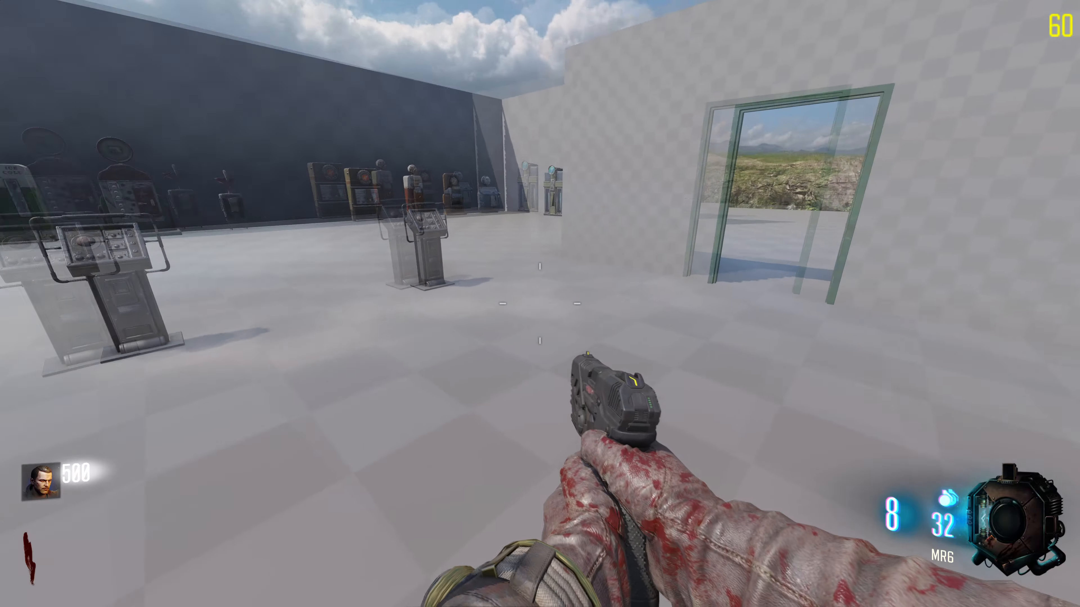
pyautogui.press('s')
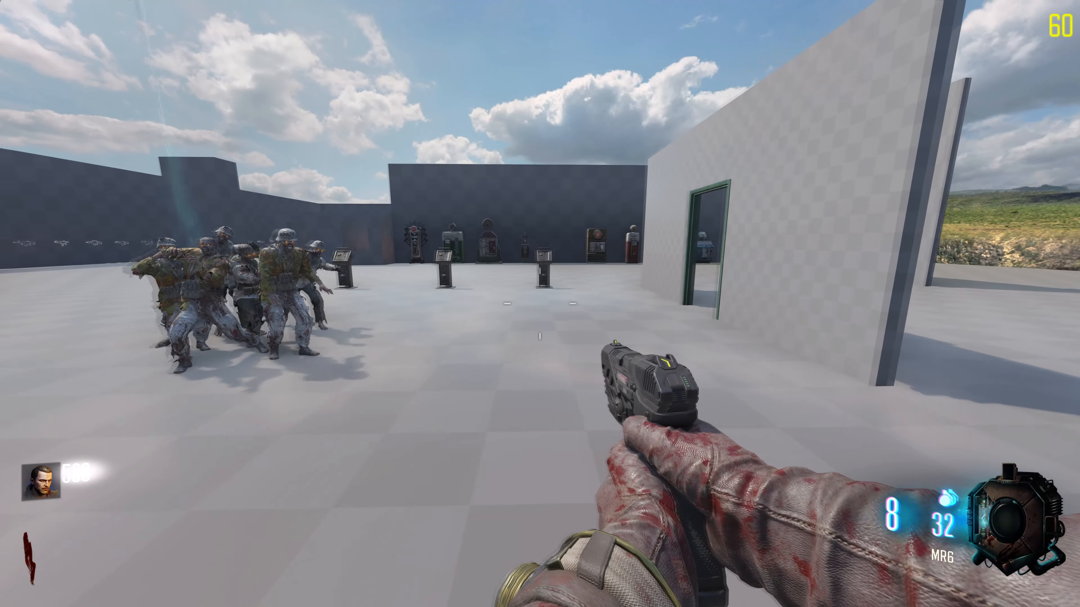
# Walk around the test map past the zombies to view the consoles and the green doorway
pyautogui.press('s')
pyautogui.press('a')
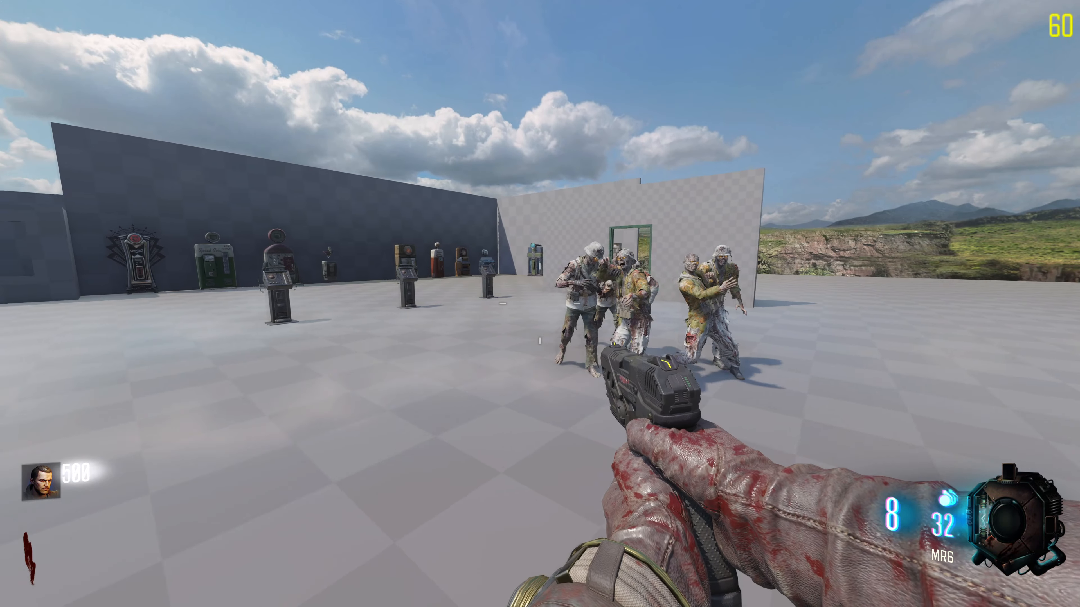
pyautogui.press('a')
pyautogui.press('w')
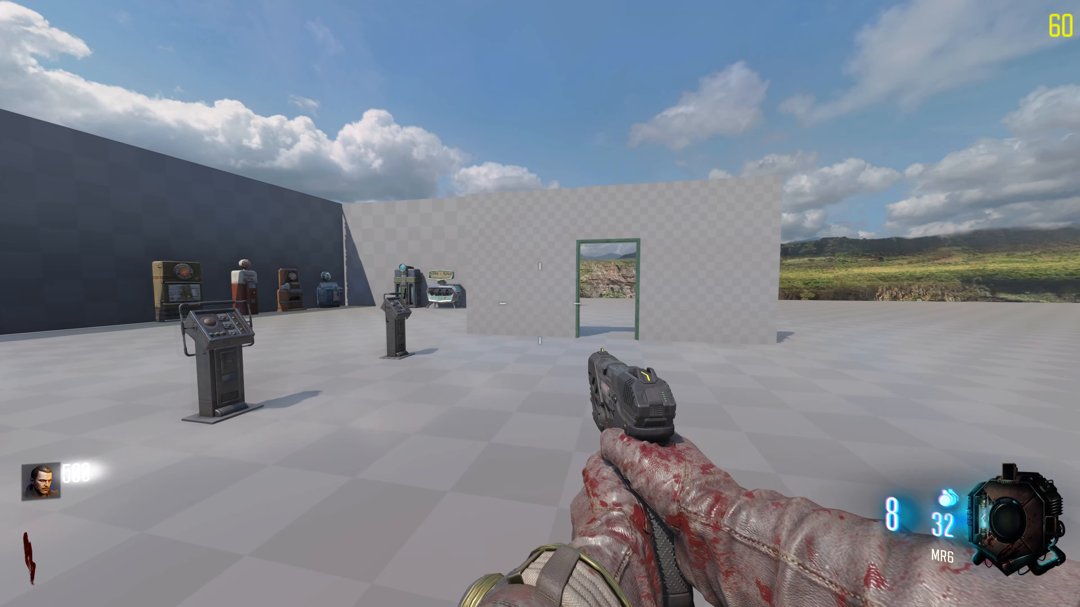
pyautogui.press('w')
pyautogui.press('s')
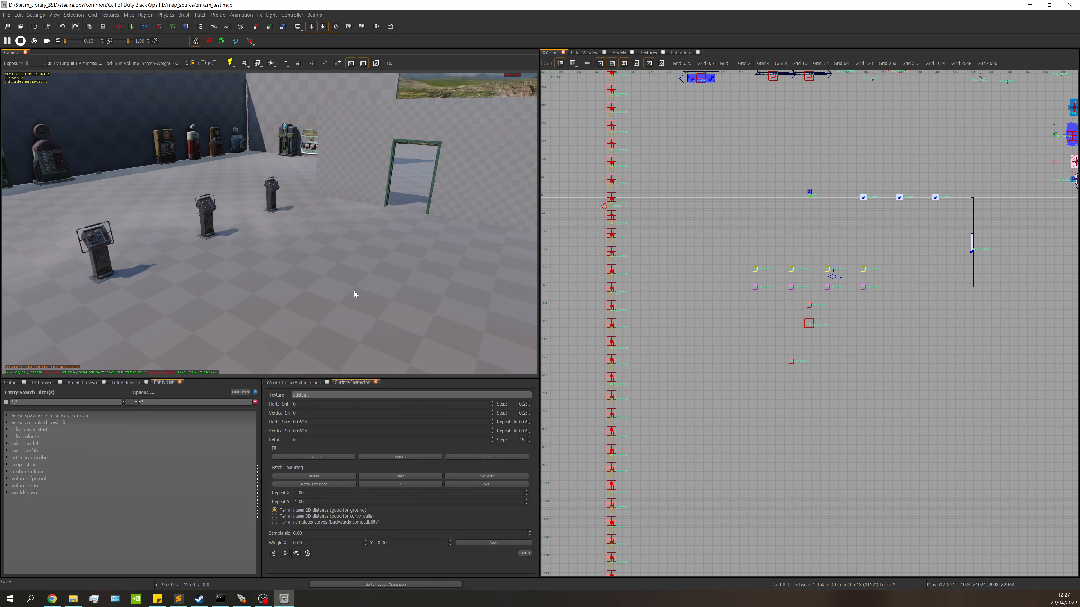
# Switch to the Radiant level editor and examine the green door frame and the three console models
pyautogui.moveTo(355, 264); pyautogui.dragTo(349, 258, button='right')
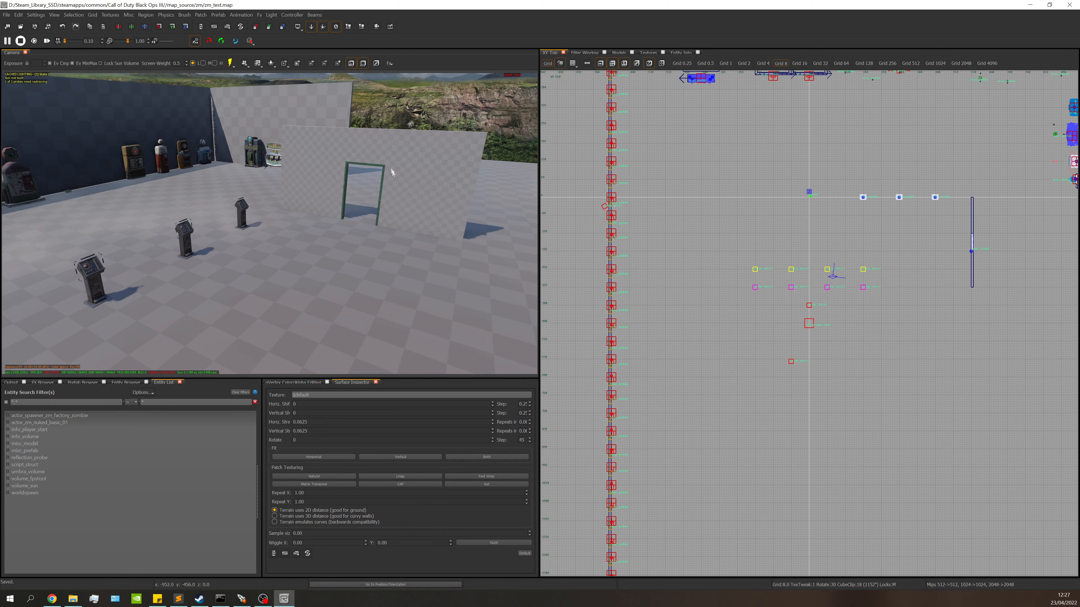
pyautogui.moveTo(395, 210); pyautogui.dragTo(402, 198, button='right')
pyautogui.moveTo(332, 226); pyautogui.dragTo(294, 207, button='right')
pyautogui.keyDown('shift'); pyautogui.click(250, 238); pyautogui.keyUp('shift')
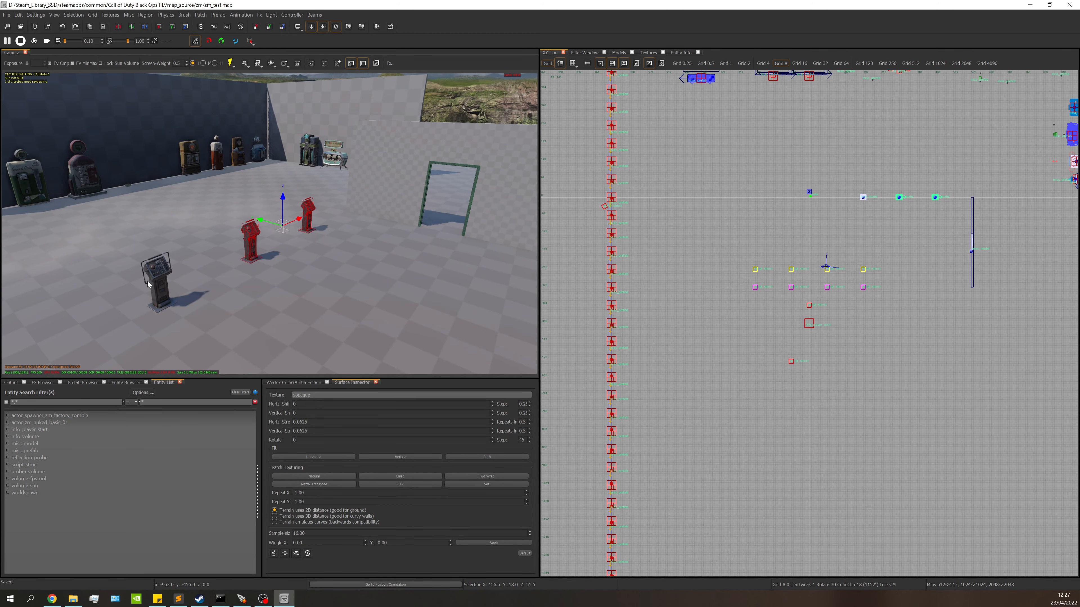
pyautogui.keyDown('shift'); pyautogui.click(158, 278); pyautogui.keyUp('shift')
pyautogui.press('Escape')
pyautogui.moveTo(309, 241); pyautogui.dragTo(427, 195, button='right')
pyautogui.moveTo(375, 304); pyautogui.dragTo(334, 219, button='right')
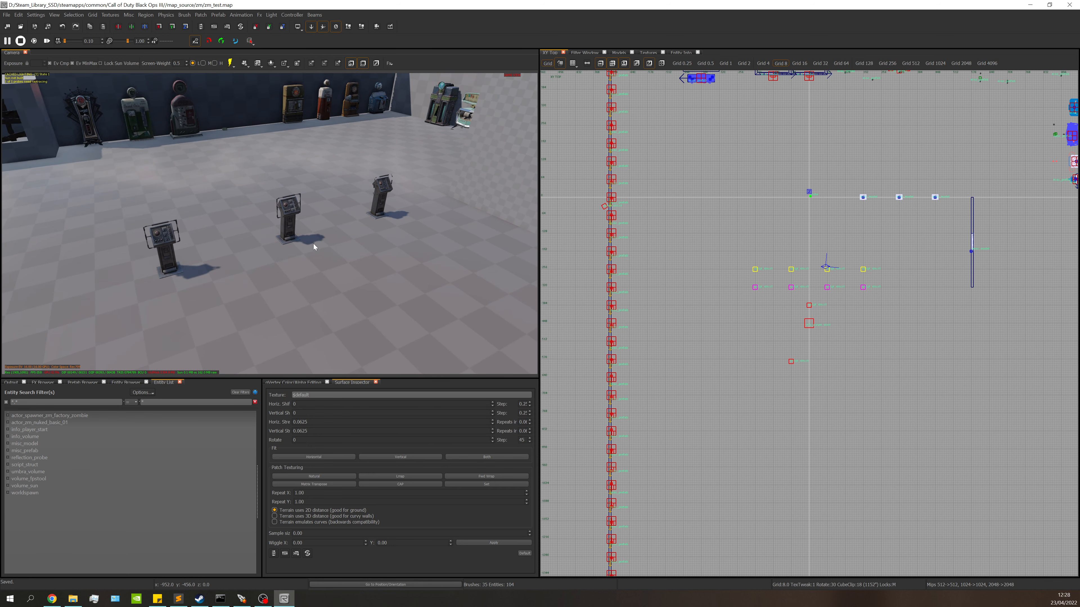
pyautogui.moveTo(333, 230); pyautogui.dragTo(327, 231, button='right')
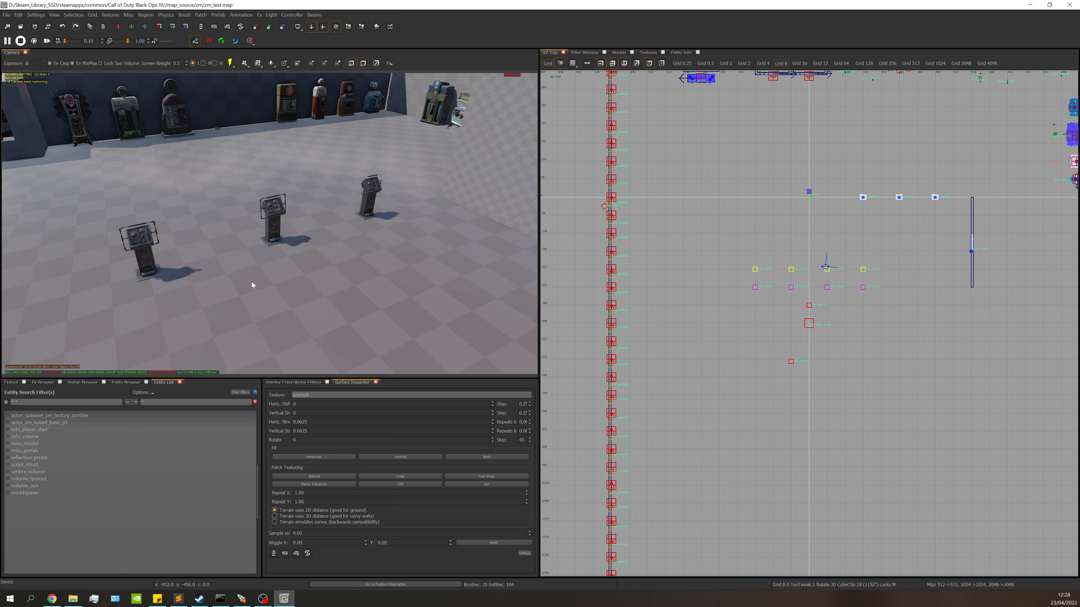
# Add a use trigger from the trigger entities onto the floor in front of the consoles
pyautogui.click(124, 383)
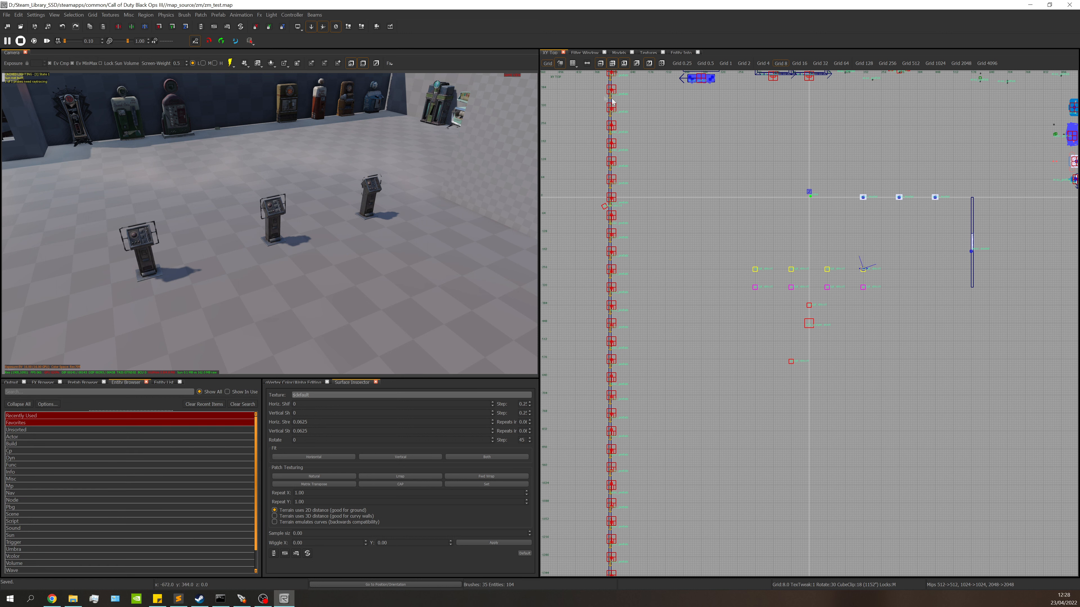
pyautogui.rightClick(407, 16)
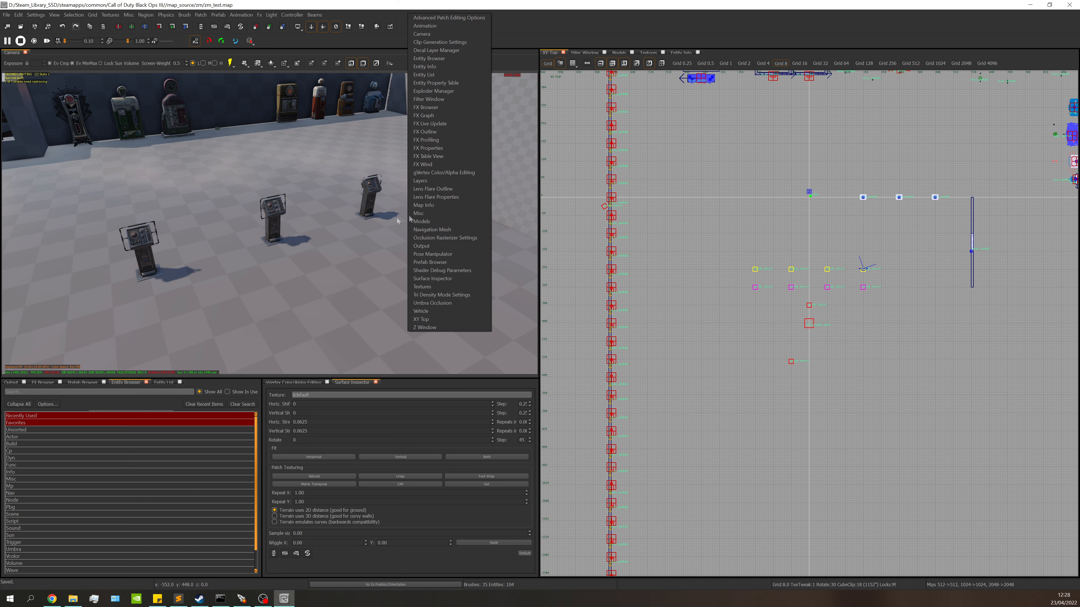
pyautogui.click(126, 385)
pyautogui.scroll(-1, 104, 478)
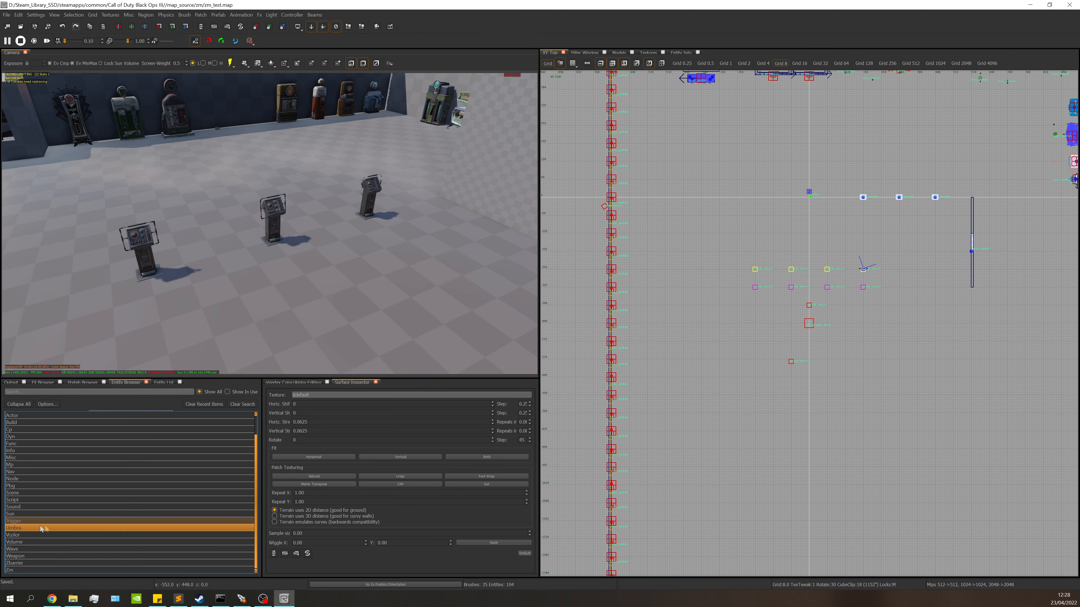
pyautogui.doubleClick(49, 520)
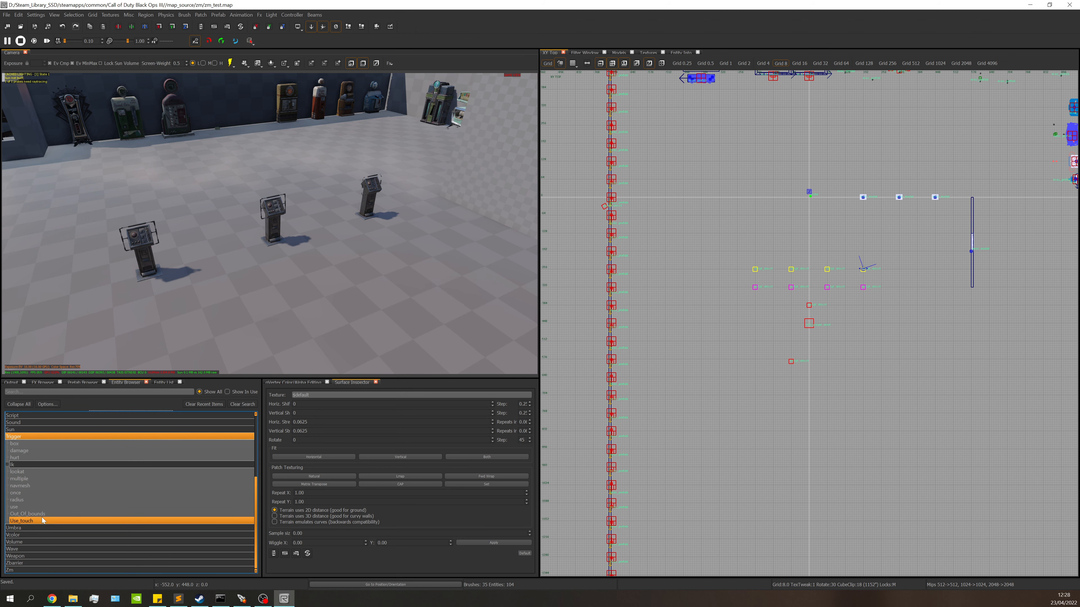
pyautogui.click(22, 508)
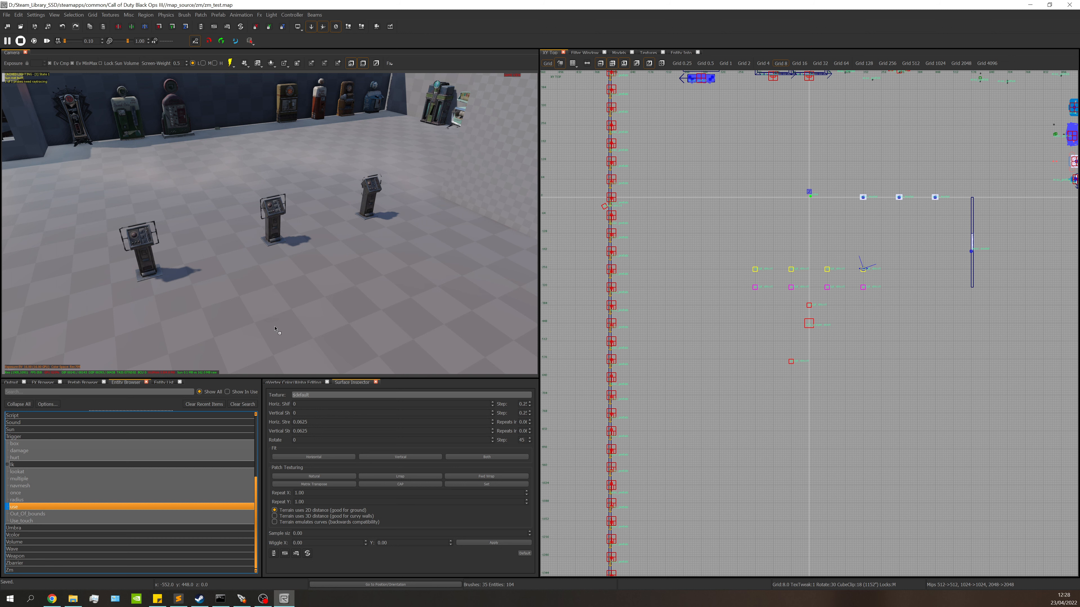
pyautogui.moveTo(275, 329); pyautogui.dragTo(275, 329)
# Move the trigger directly in front of the console nearest the door wall and resize its footprint to the console's width
pyautogui.scroll(5, 897, 211)
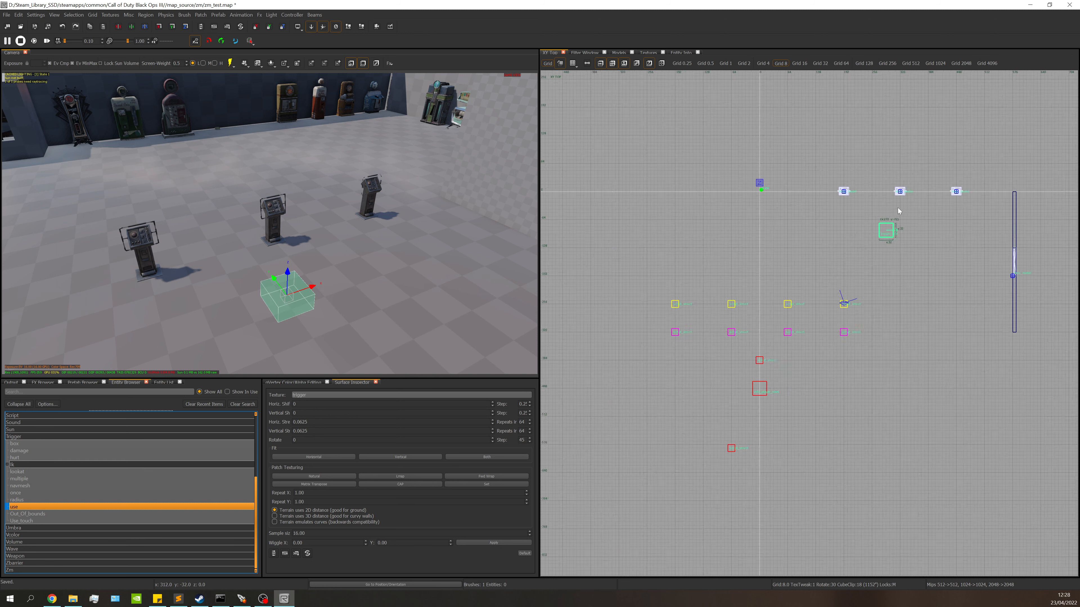
pyautogui.moveTo(814, 287); pyautogui.dragTo(906, 236)
pyautogui.scroll(5, 932, 232)
pyautogui.moveTo(909, 296); pyautogui.dragTo(911, 243)
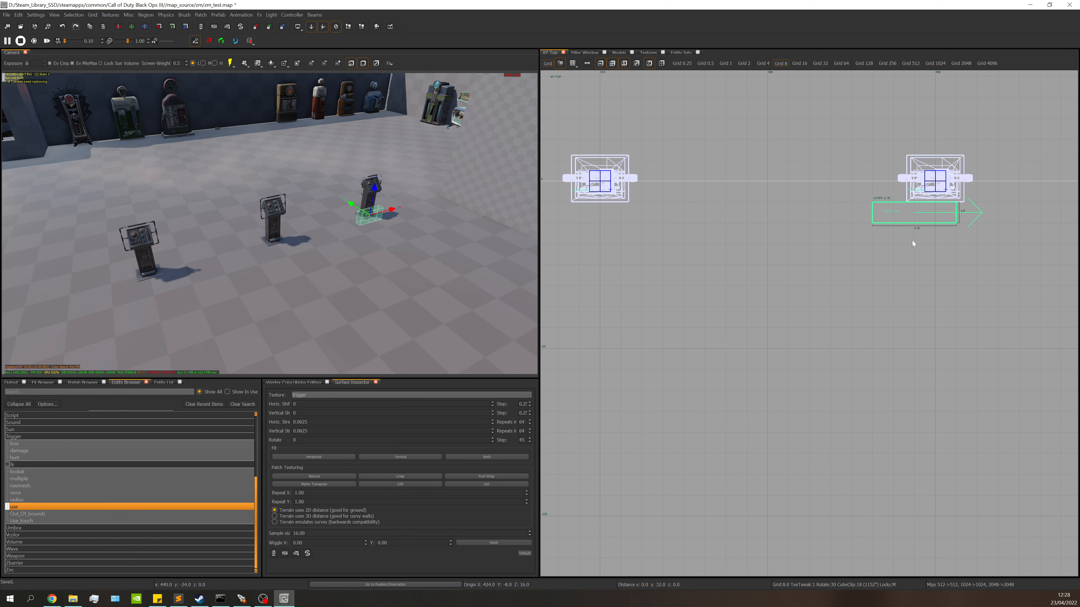
pyautogui.moveTo(837, 219); pyautogui.dragTo(874, 215)
pyautogui.scroll(-3, 874, 215)
# Raise the trigger in the front view to the height of the console's control panel, at Z 48
pyautogui.hotkey('ctrl', 'Tab')
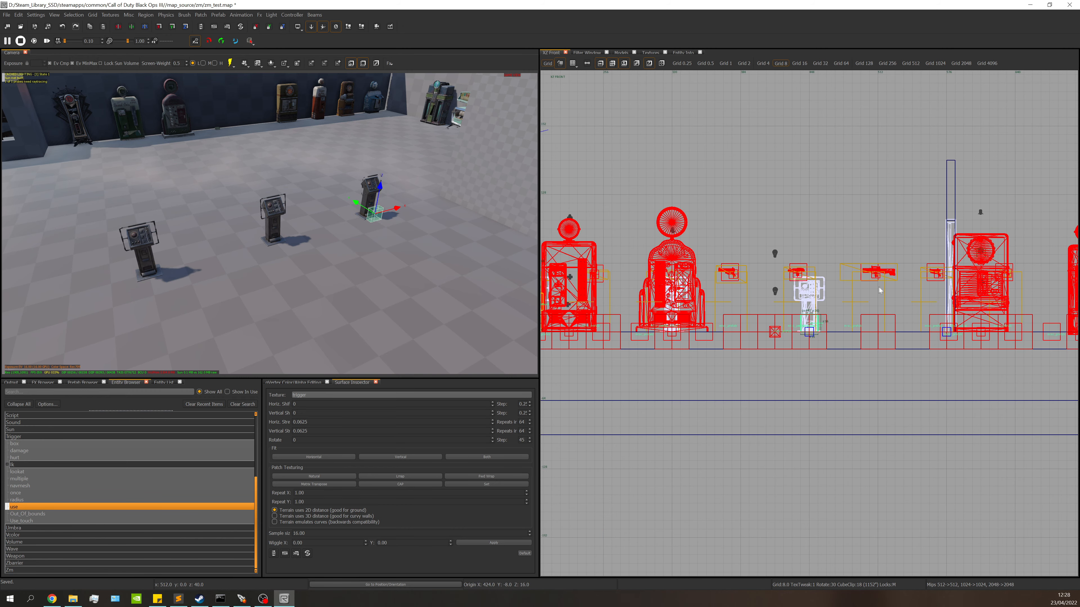
pyautogui.scroll(4, 813, 311)
pyautogui.moveTo(796, 355); pyautogui.dragTo(793, 259)
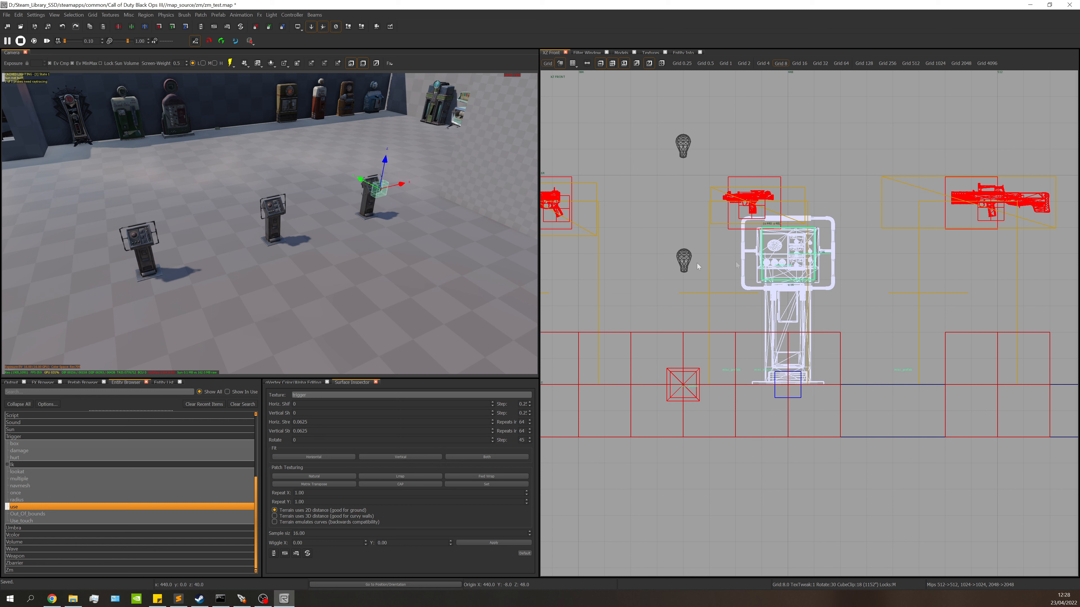
# Examine the trigger's placement around the console's control panel from several angles
pyautogui.press('w')
pyautogui.moveTo(235, 241); pyautogui.dragTo(289, 232, button='right')
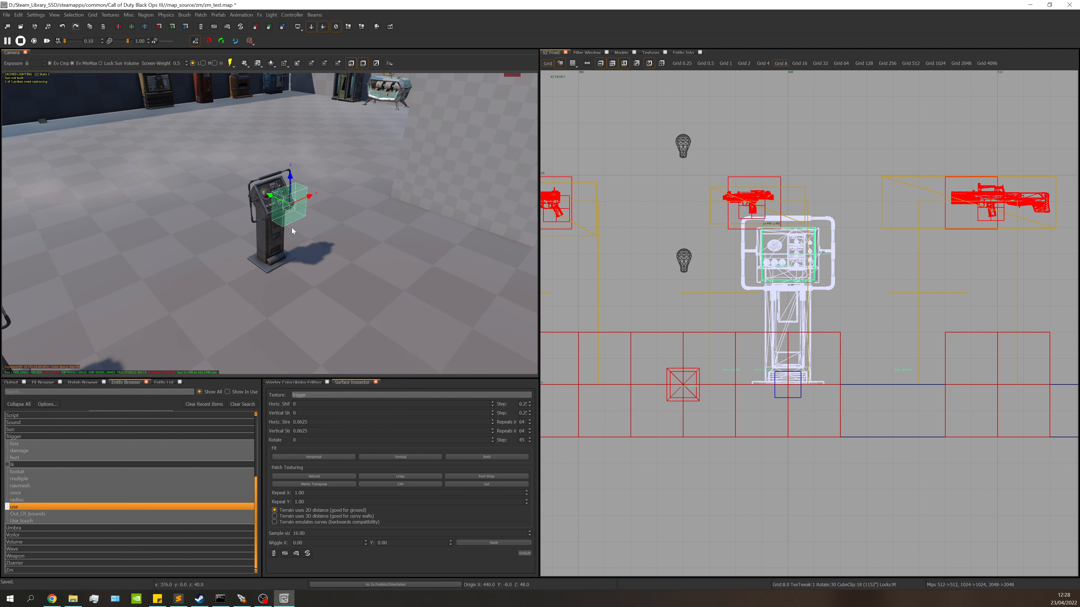
pyautogui.scroll(-3, 855, 280)
pyautogui.scroll(2, 856, 280)
pyautogui.hotkey('ctrl', 'Tab')
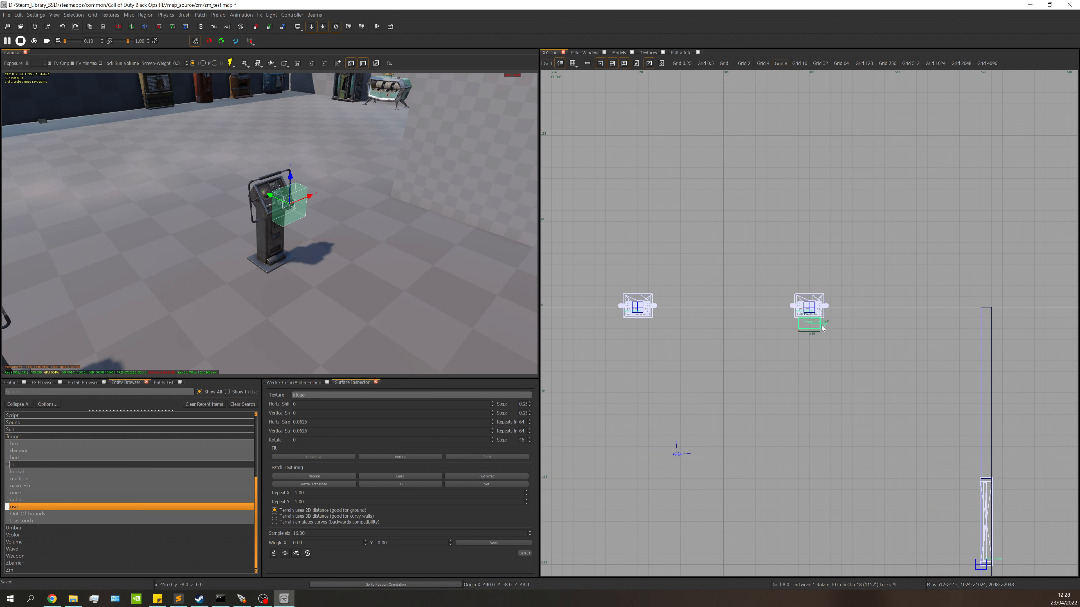
pyautogui.scroll(1, 815, 331)
pyautogui.moveTo(340, 229)
pyautogui.mouseDown(button='right')
pyautogui.moveTo(310, 216)
pyautogui.moveTo(325, 227)
pyautogui.mouseUp(button='right')
pyautogui.press('w')
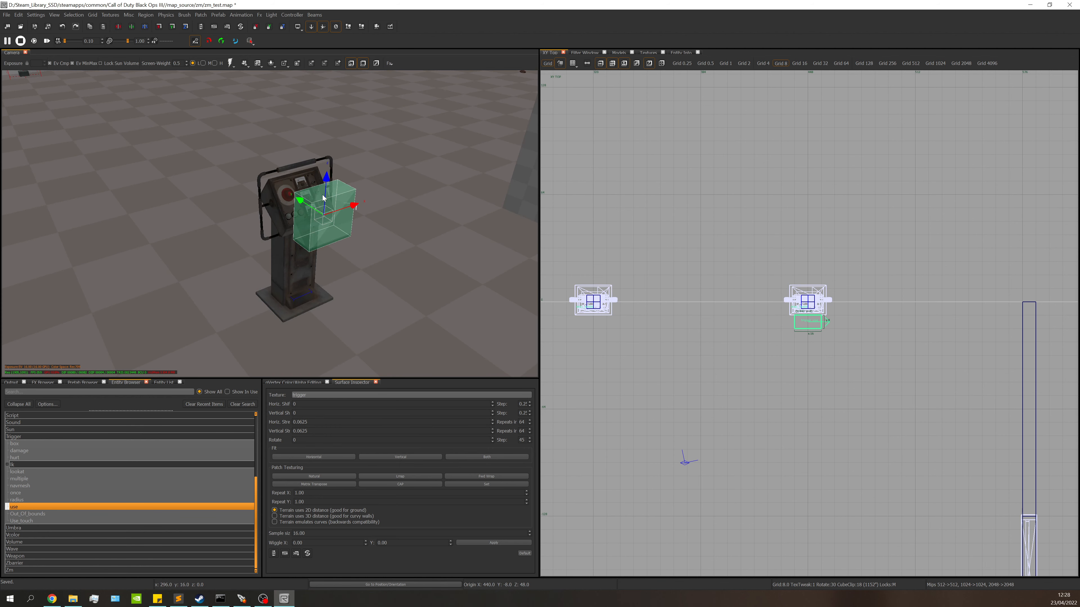
pyautogui.press('s')
pyautogui.moveTo(322, 196); pyautogui.dragTo(341, 179, button='right')
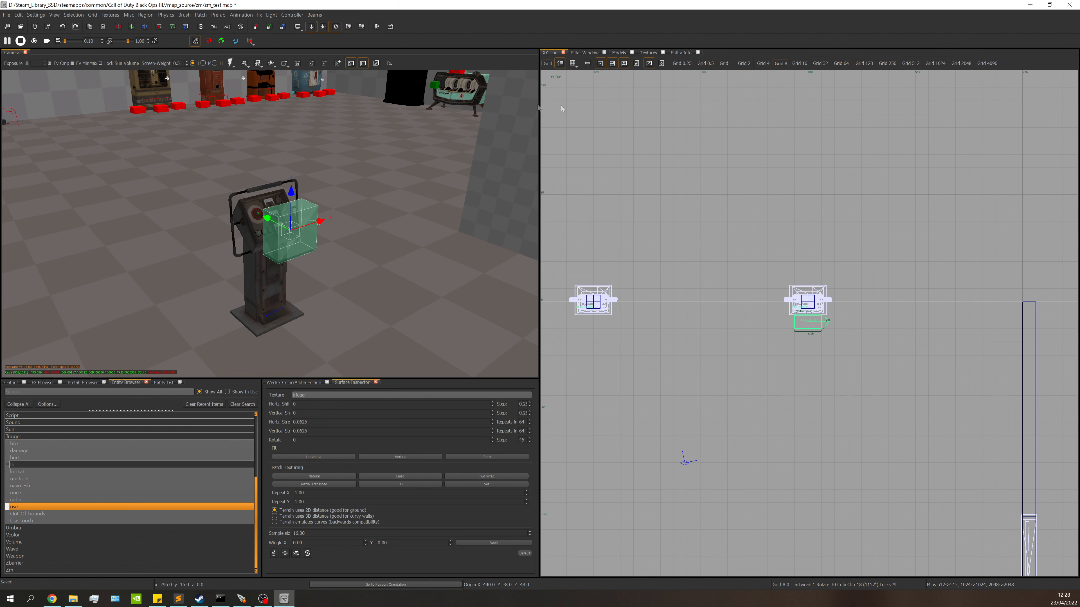
# Set the use trigger's targetname to secret_door_trig
pyautogui.click(680, 53)
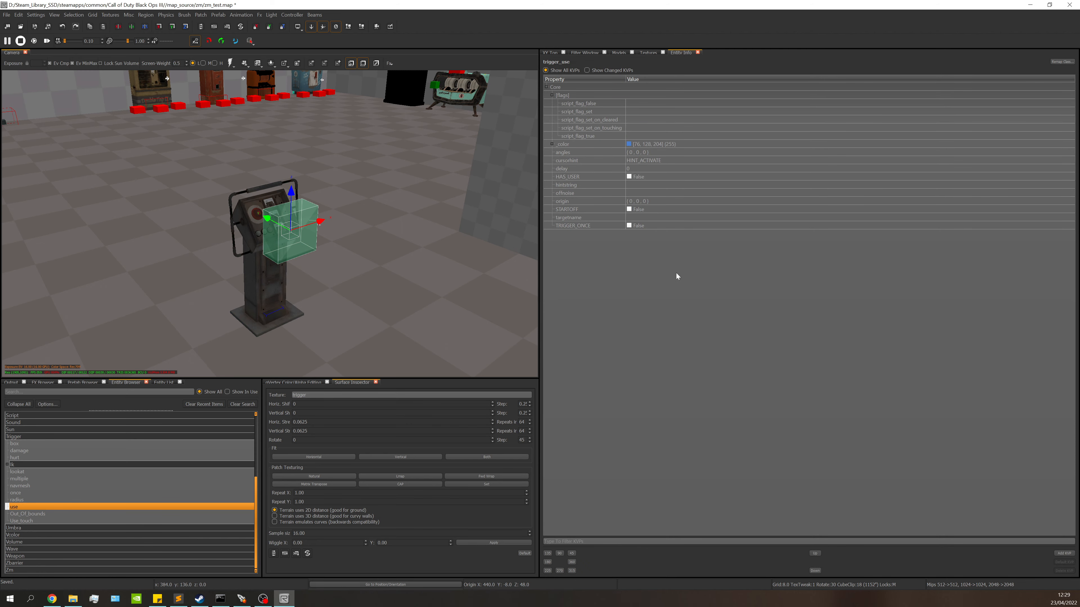
pyautogui.click(680, 217)
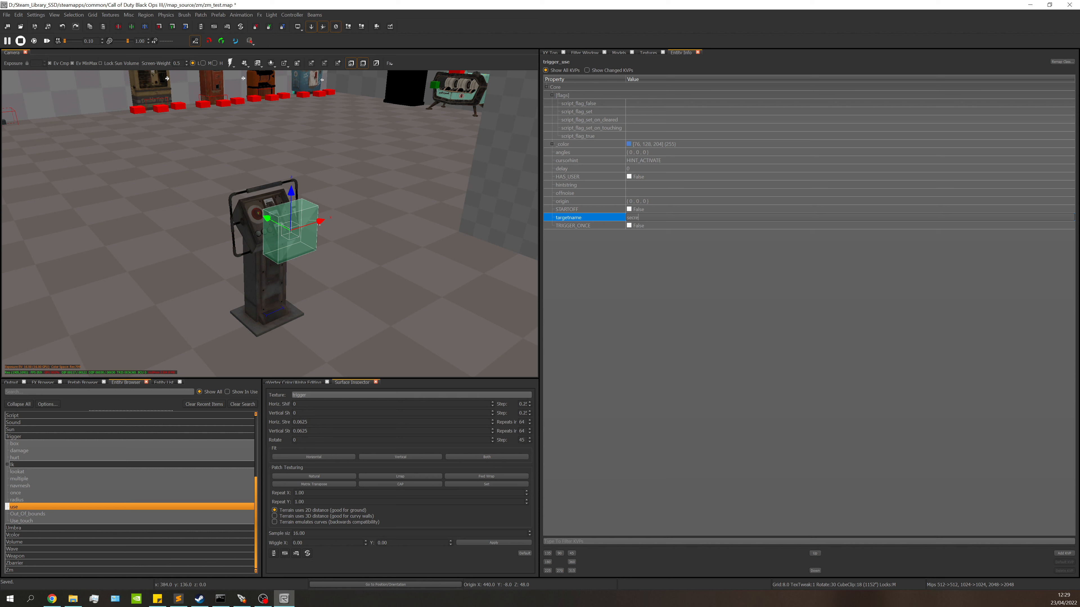
pyautogui.press('Return')
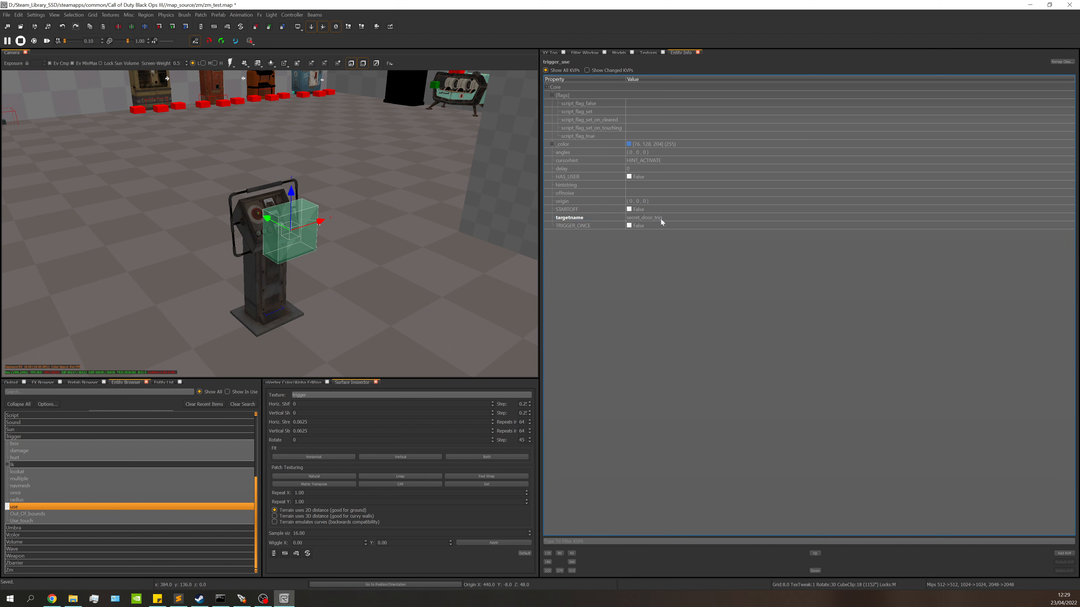
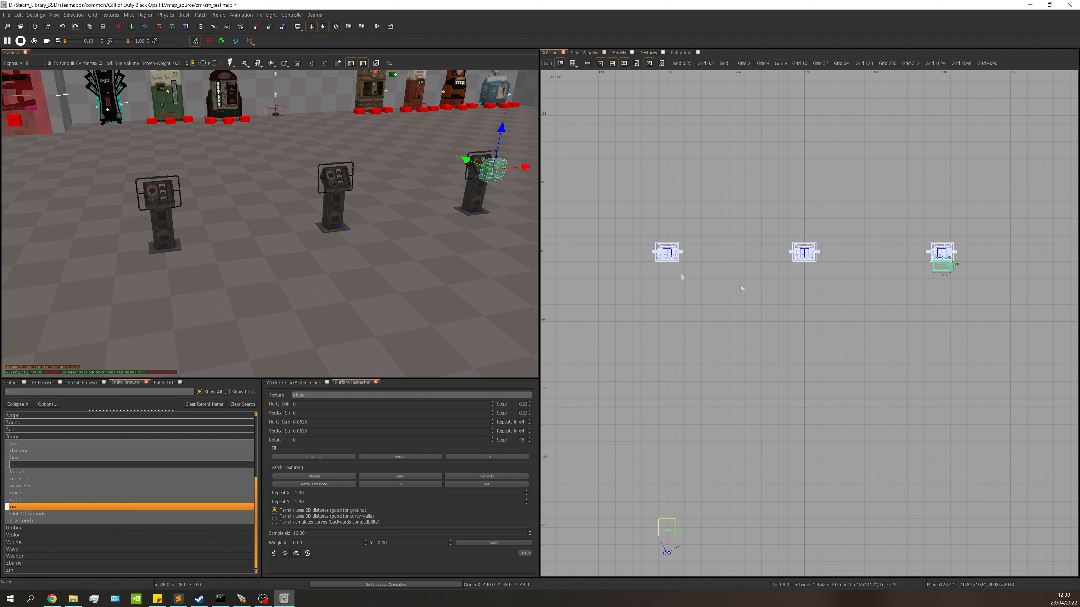
# Place copies of the trigger in front of the other two consoles and check the copied trigger's targetname
pyautogui.moveTo(947, 276); pyautogui.dragTo(674, 272)
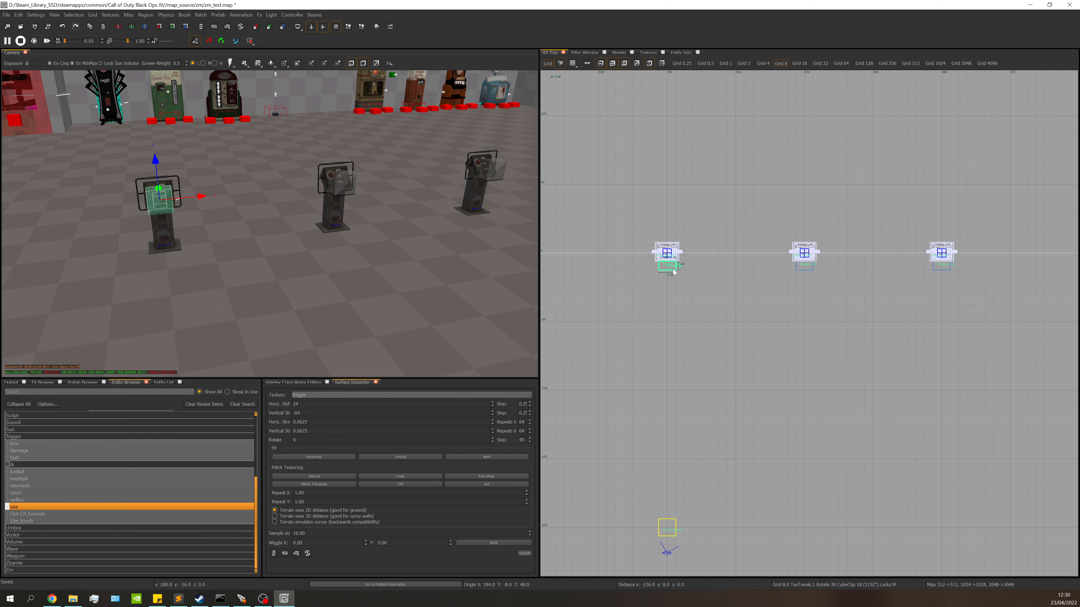
pyautogui.click(686, 53)
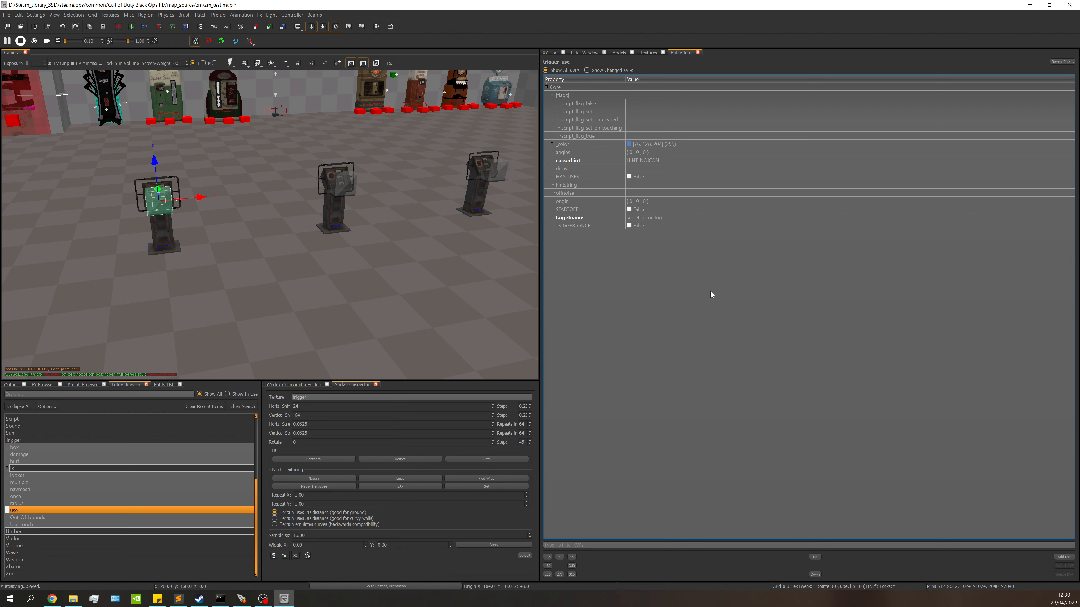
pyautogui.click(550, 52)
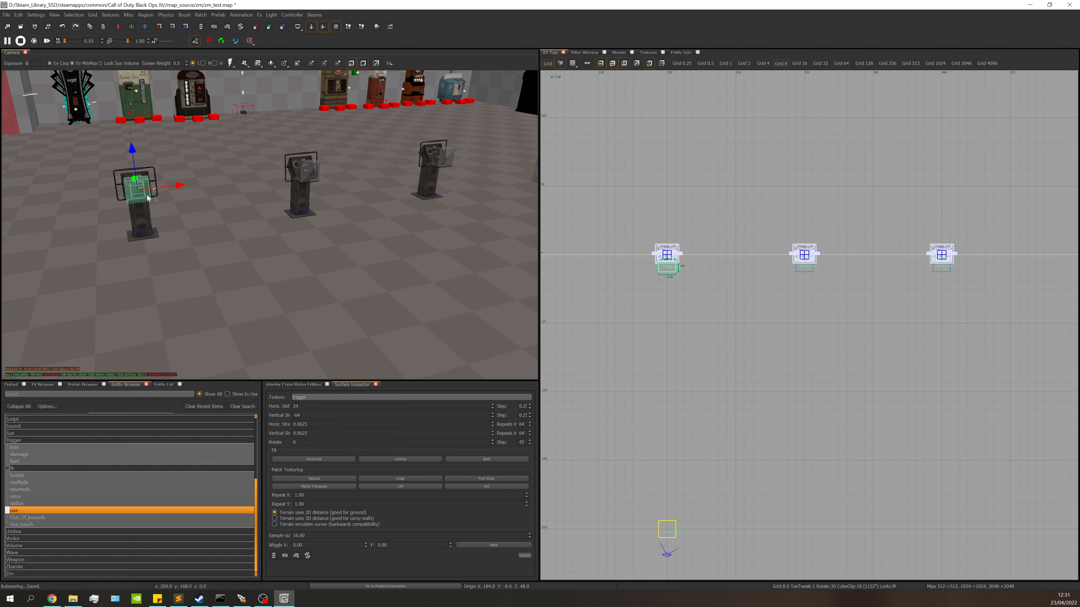
pyautogui.click(681, 52)
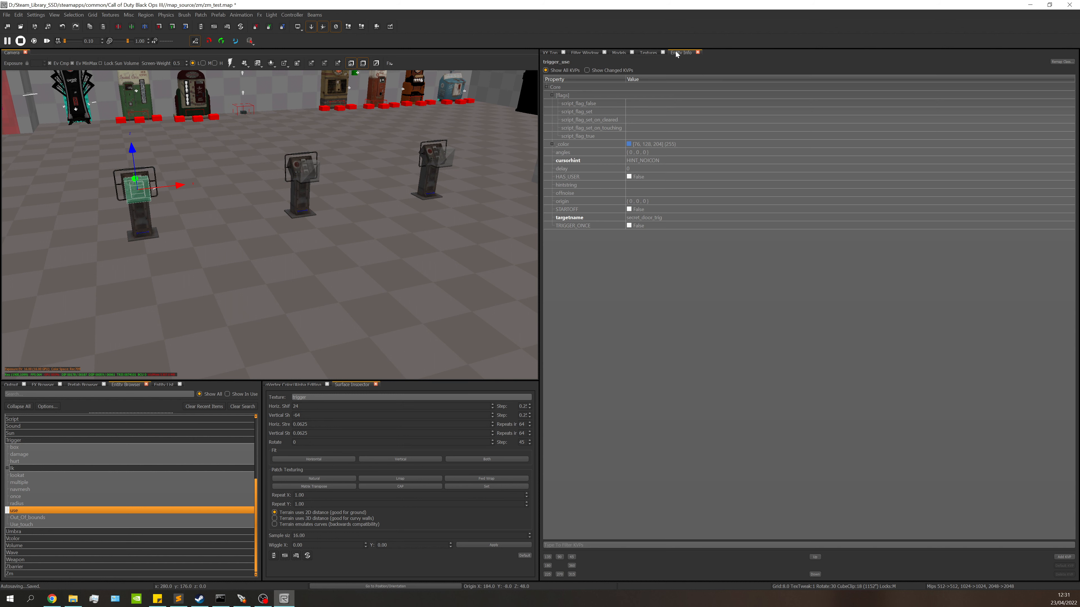
pyautogui.click(655, 218)
pyautogui.click(679, 224)
pyautogui.click(661, 217)
pyautogui.click(651, 245)
pyautogui.click(548, 53)
# Find the green security door among the models in use by filtering for "door" and place it in front of the empty door frame
pyautogui.moveTo(388, 139); pyautogui.dragTo(340, 188, button='right')
pyautogui.press('Escape')
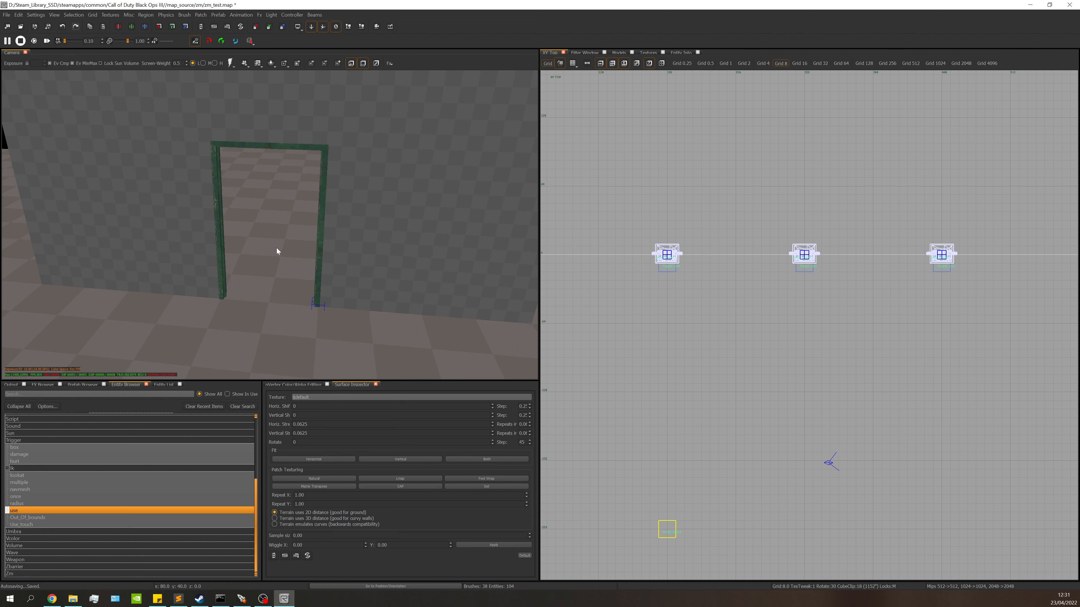
pyautogui.click(619, 52)
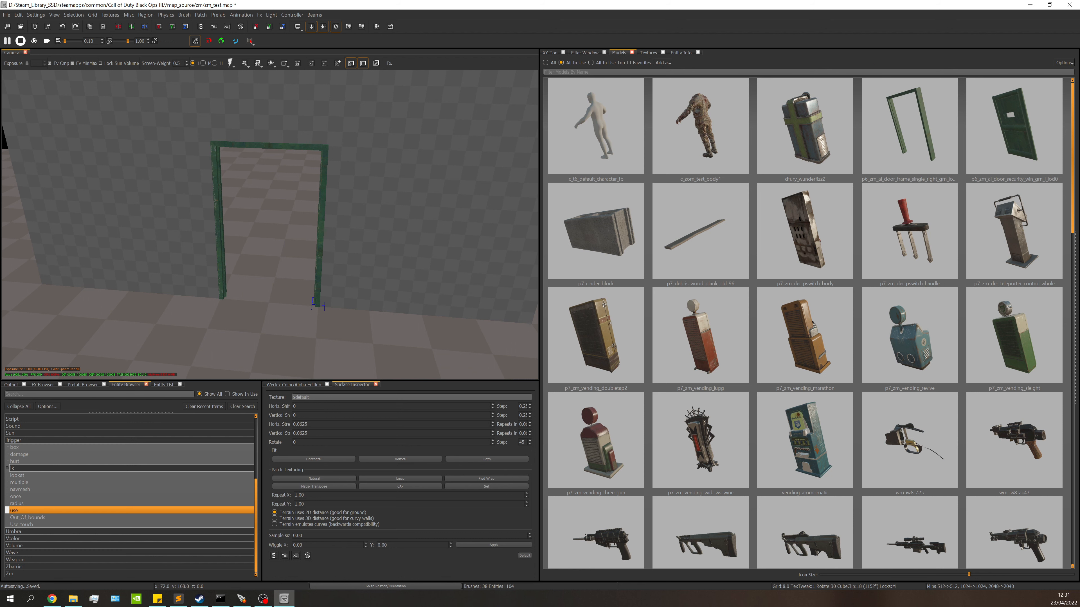
pyautogui.write('door')
pyautogui.click(700, 128)
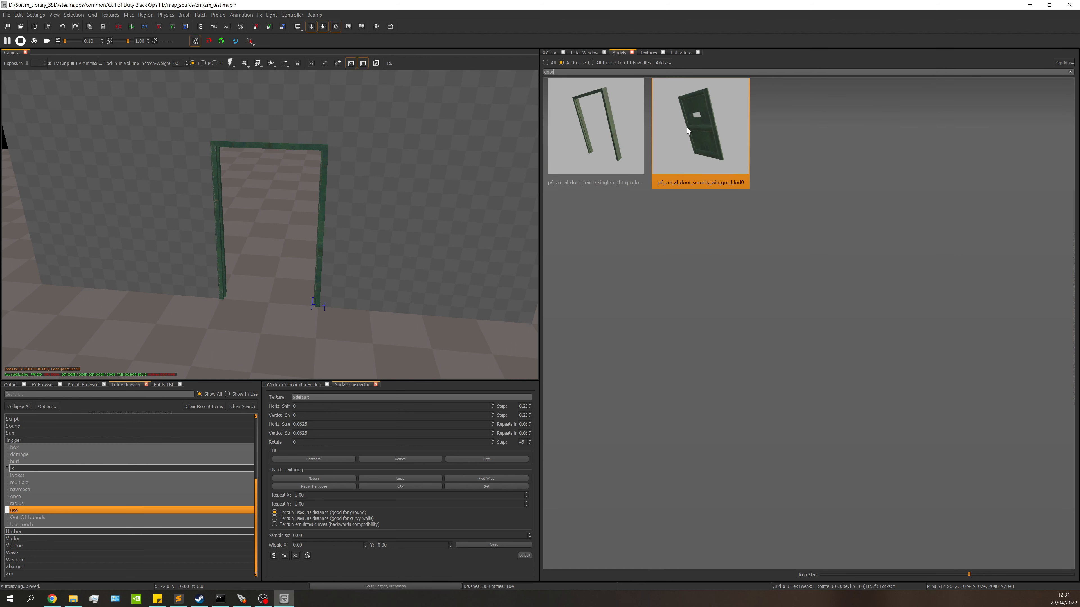
pyautogui.moveTo(700, 128); pyautogui.dragTo(271, 323)
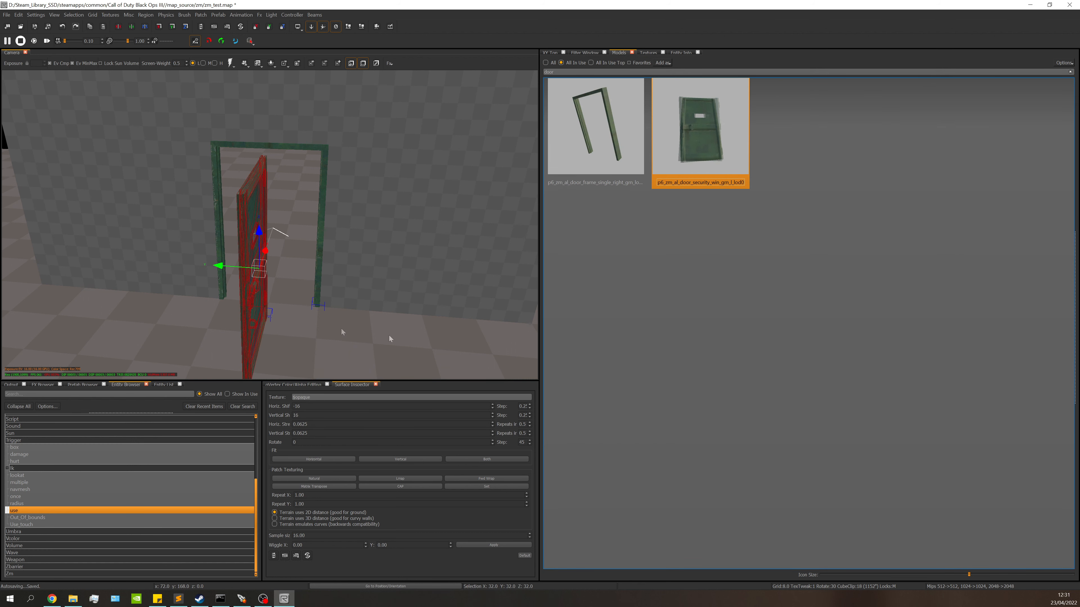
pyautogui.moveTo(262, 240); pyautogui.dragTo(260, 273, button='right')
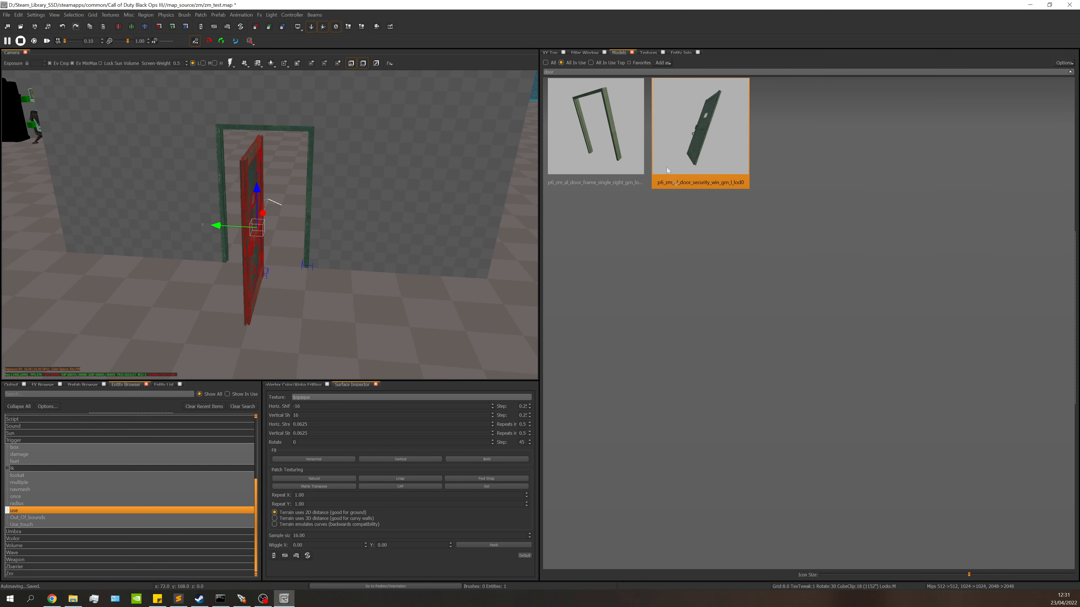
pyautogui.moveTo(331, 210); pyautogui.dragTo(323, 198, button='right')
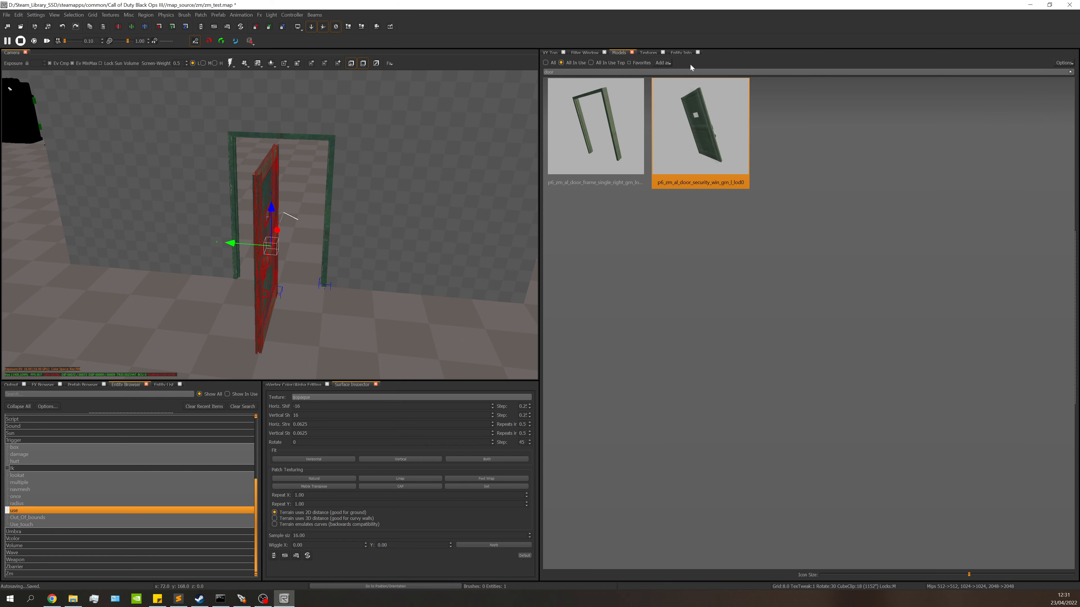
pyautogui.click(550, 53)
pyautogui.moveTo(846, 369); pyautogui.dragTo(579, 296, button='right')
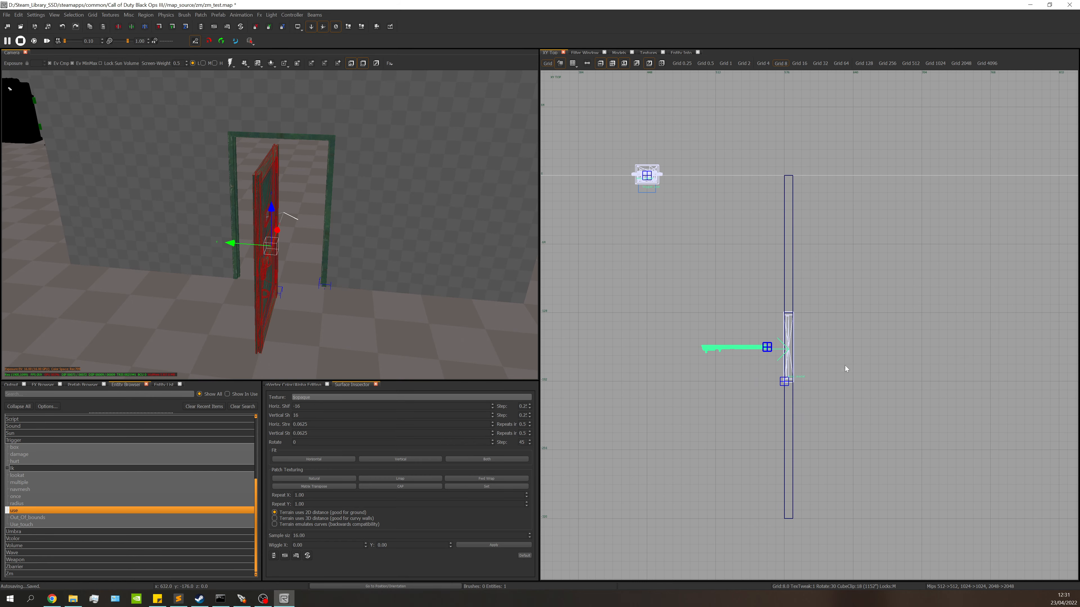
# Rotate the green security door about the vertical axis in line with the wall and move it into the door frame
pyautogui.scroll(4, 766, 368)
pyautogui.moveTo(766, 352); pyautogui.dragTo(808, 351)
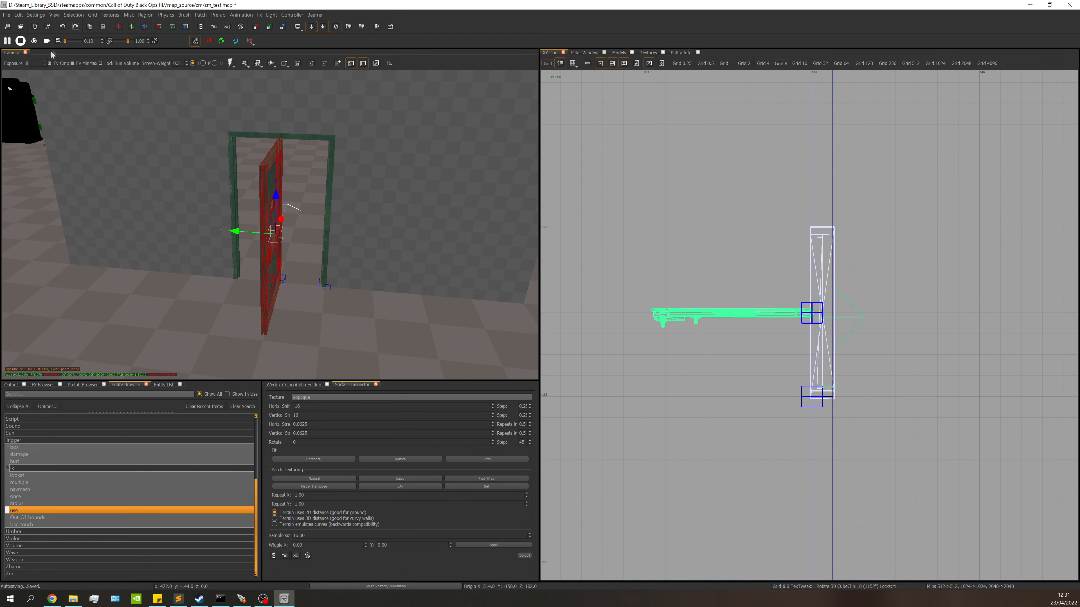
pyautogui.click(186, 26)
pyautogui.click(186, 26)
pyautogui.click(185, 27)
pyautogui.moveTo(749, 369); pyautogui.dragTo(833, 289)
pyautogui.press('2')
pyautogui.scroll(2, 841, 302)
pyautogui.press('4')
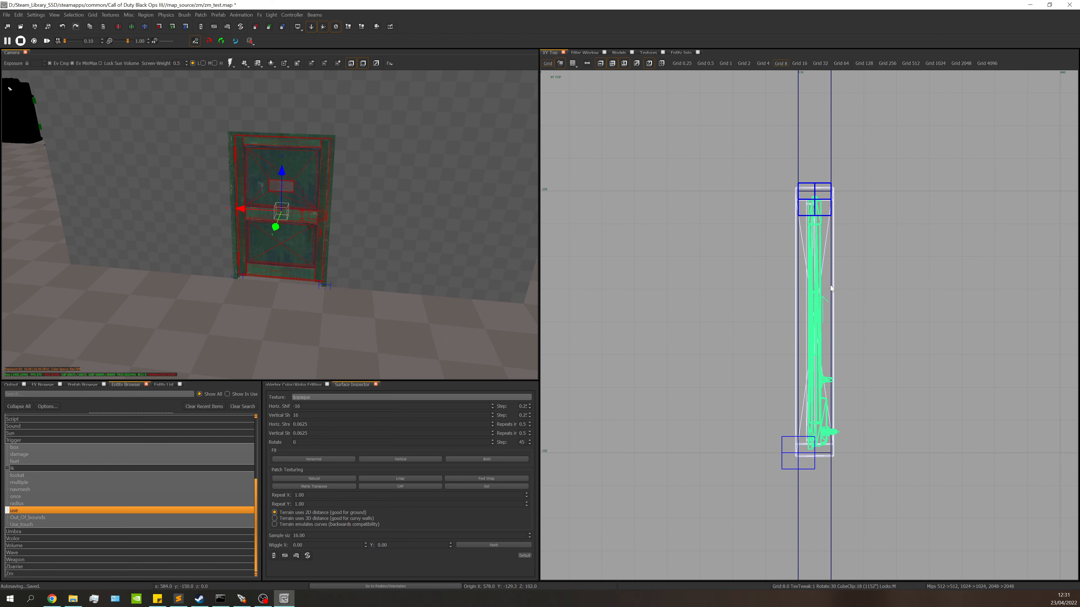
# Examine the door's fit inside its frame in the side, front and top views
pyautogui.hotkey('ctrl', 'Tab')
pyautogui.hotkey('ctrl', 'Tab')
pyautogui.press('Escape')
pyautogui.moveTo(294, 280); pyautogui.dragTo(311, 236, button='right')
pyautogui.keyDown('shift'); pyautogui.click(311, 236); pyautogui.keyUp('shift')
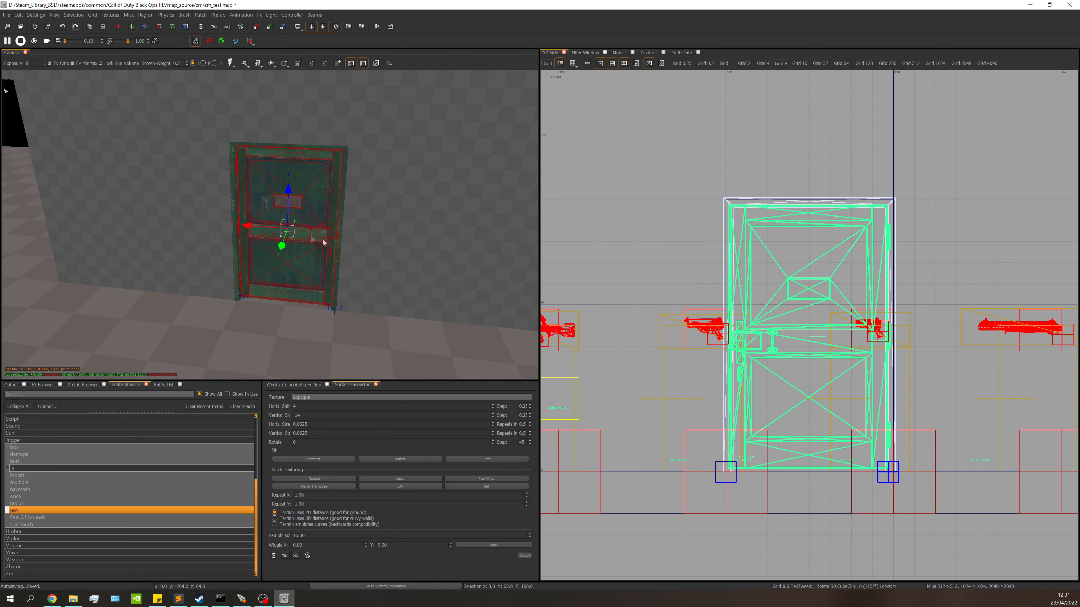
pyautogui.scroll(-4, 786, 277)
pyautogui.hotkey('ctrl', 'Tab')
pyautogui.hotkey('ctrl', 'Tab')
pyautogui.hotkey('ctrl', 'Tab')
pyautogui.hotkey('ctrl', 'Tab')
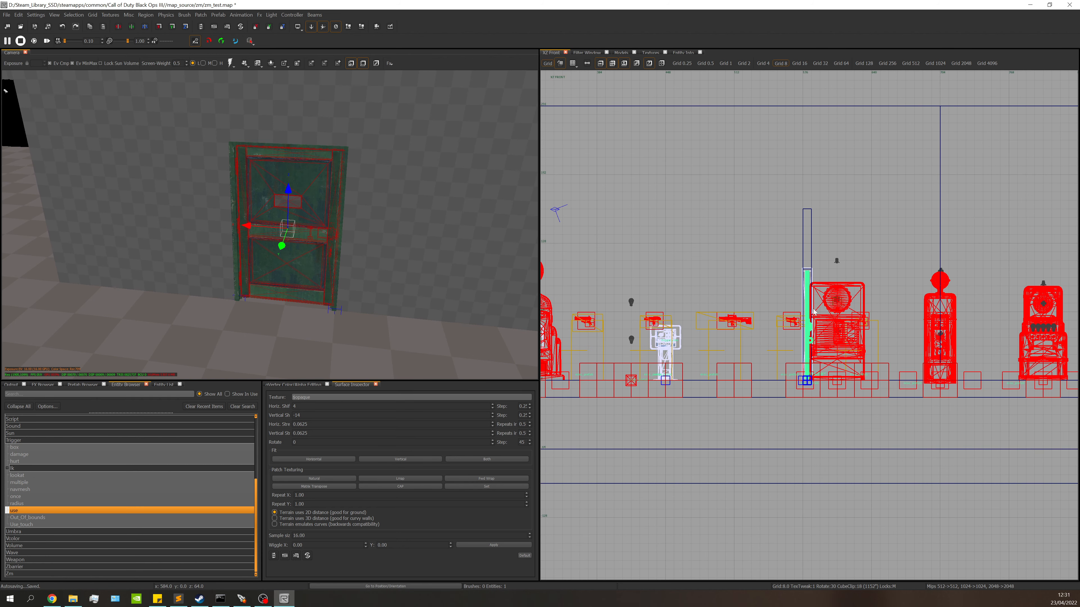
pyautogui.scroll(3, 820, 313)
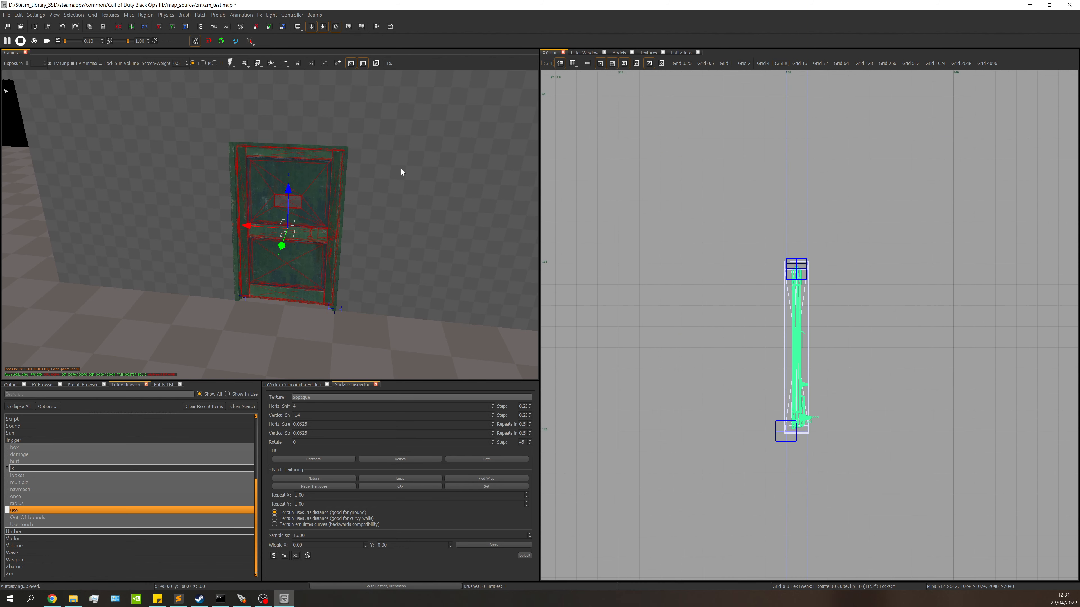
# Remap the green door's class from misc_model to script_model, filtering the target classes for "script"
pyautogui.click(680, 52)
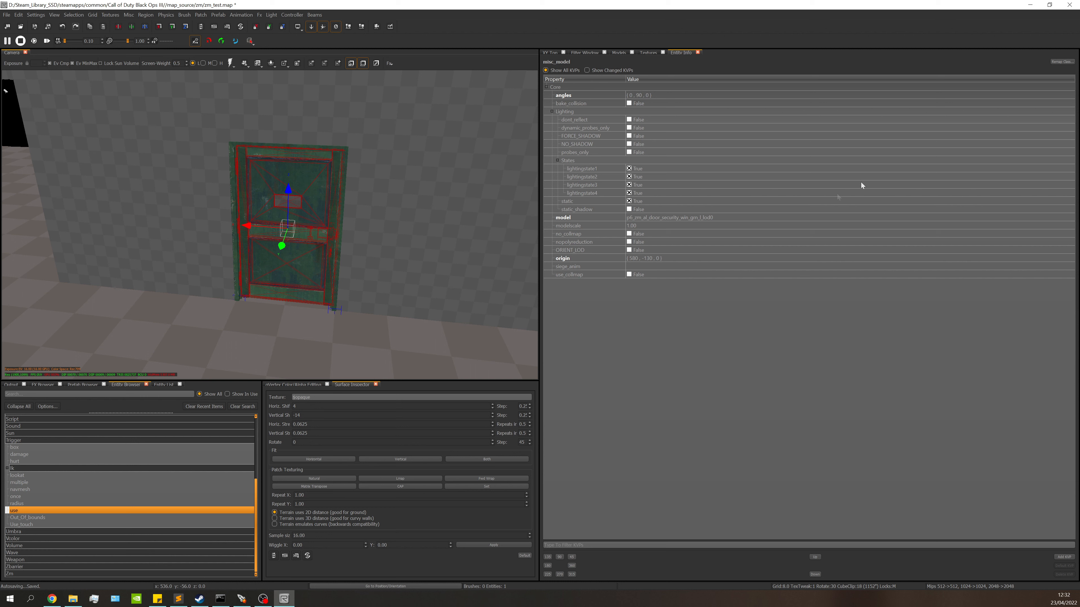
pyautogui.click(1059, 62)
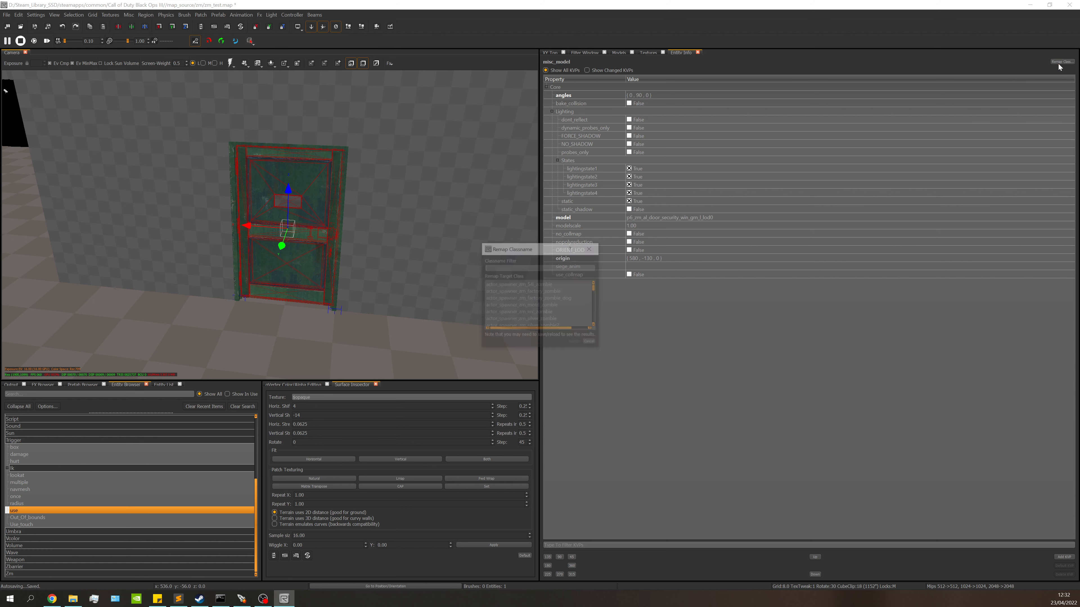
pyautogui.write('script')
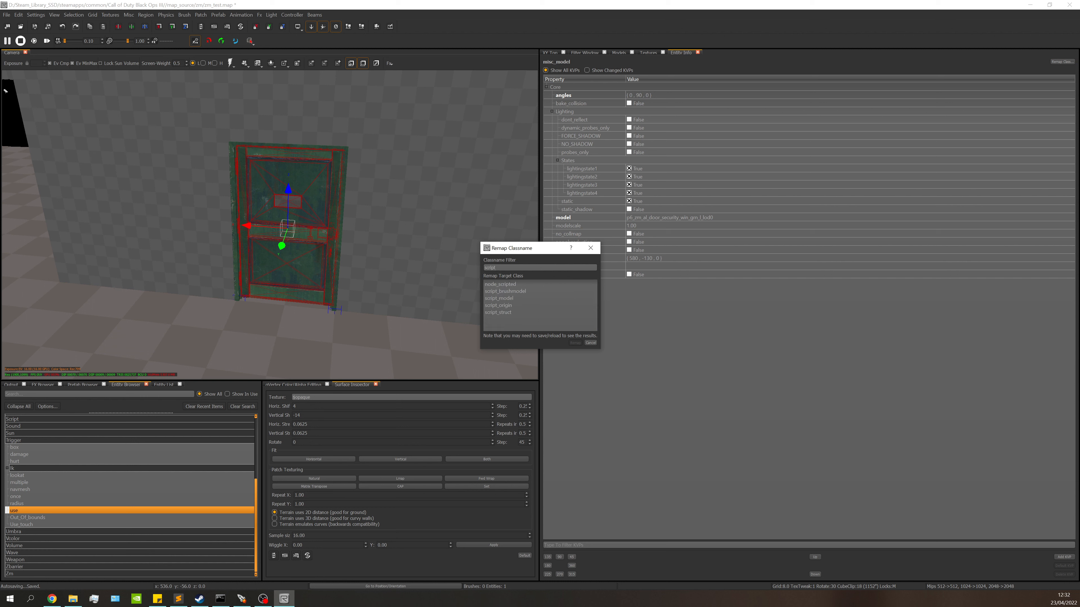
pyautogui.click(498, 298)
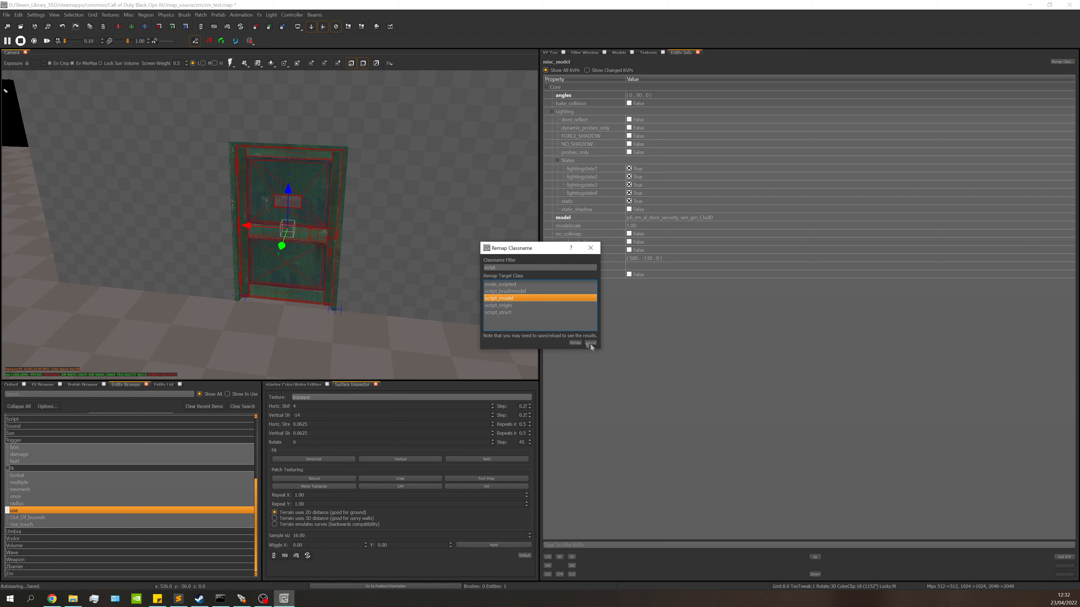
pyautogui.click(575, 343)
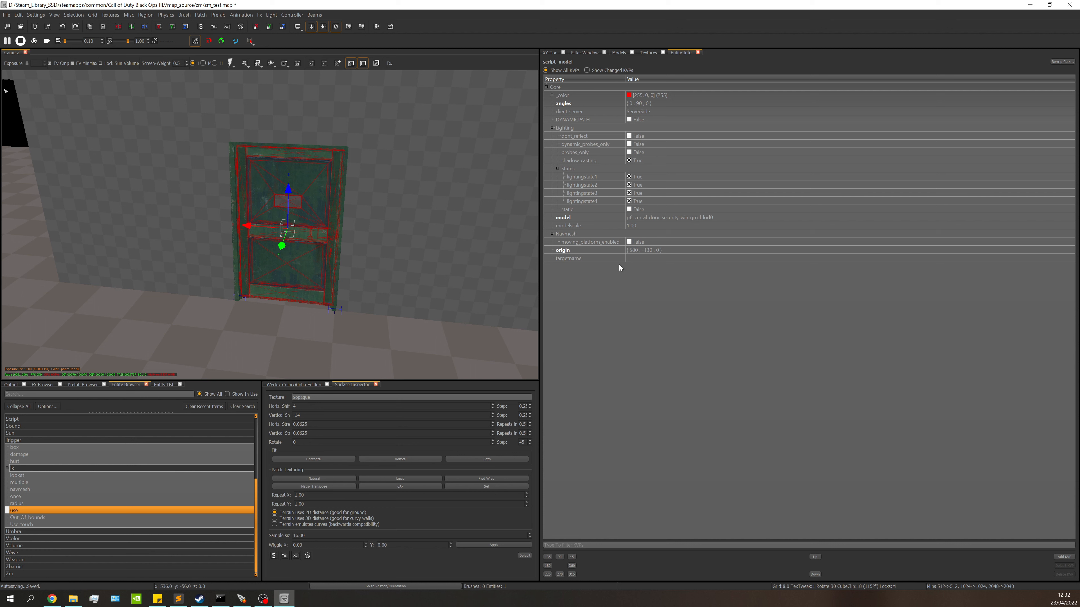
# Set the door model's targetname to secret_door and deselect the door
pyautogui.click(632, 259)
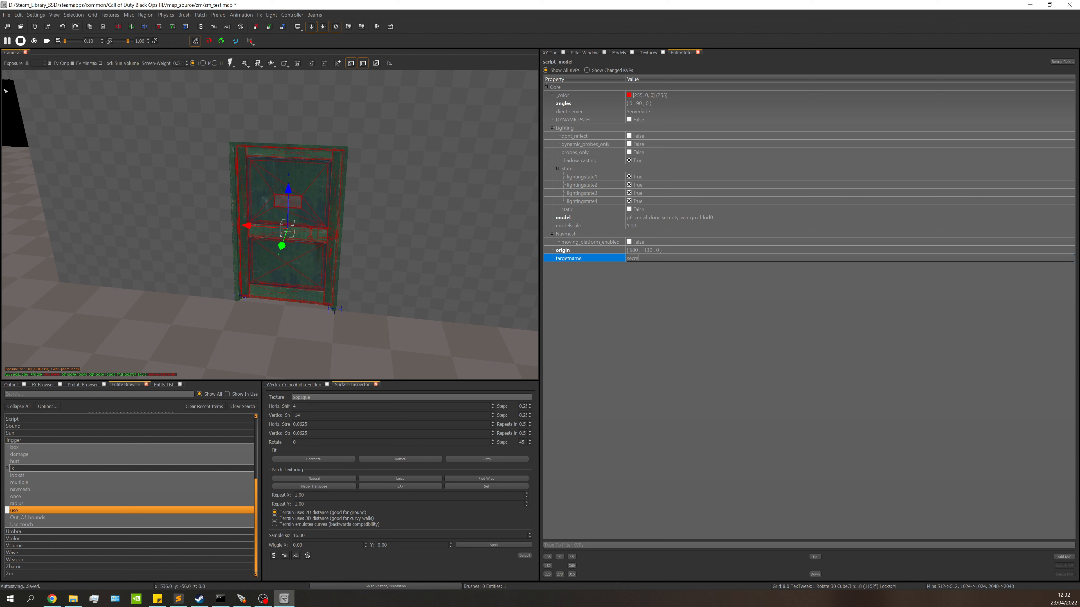
pyautogui.press('Return')
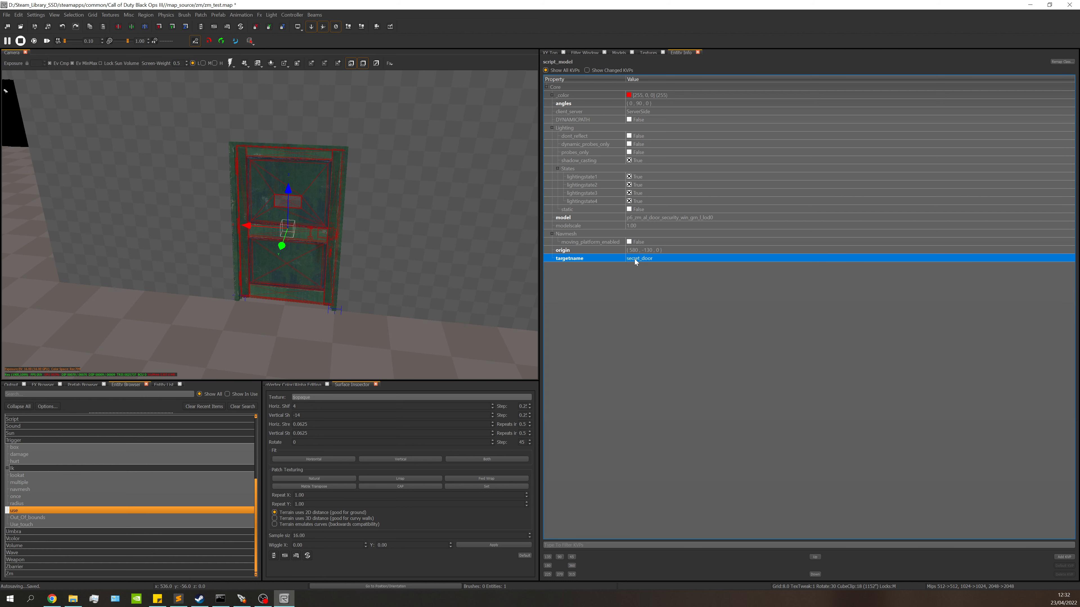
pyautogui.click(648, 296)
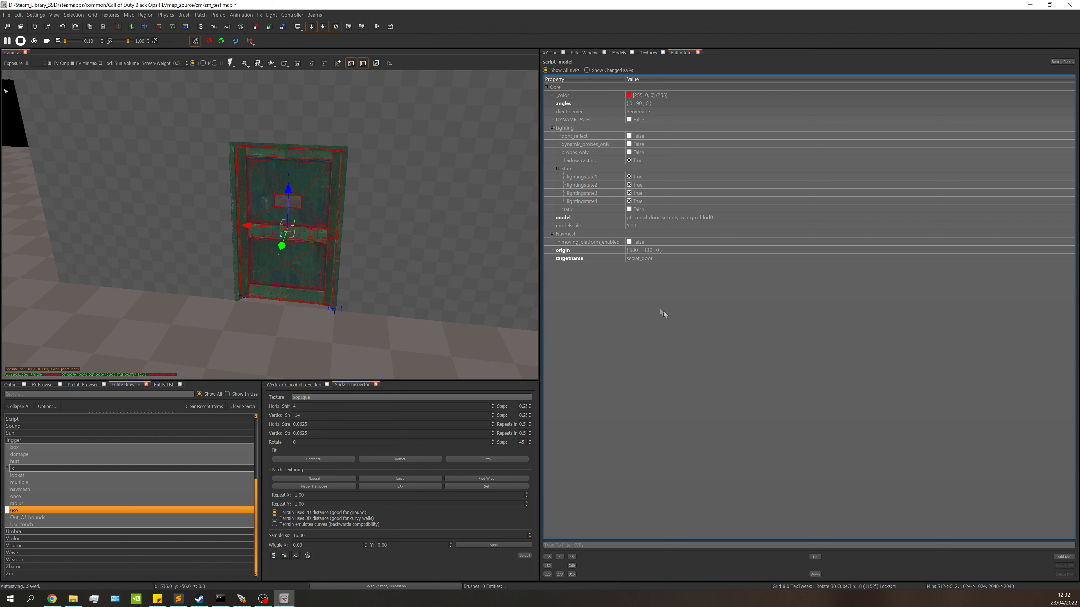
pyautogui.moveTo(396, 243)
pyautogui.mouseDown(button='right')
pyautogui.moveTo(397, 222)
pyautogui.moveTo(386, 237)
pyautogui.mouseUp(button='right')
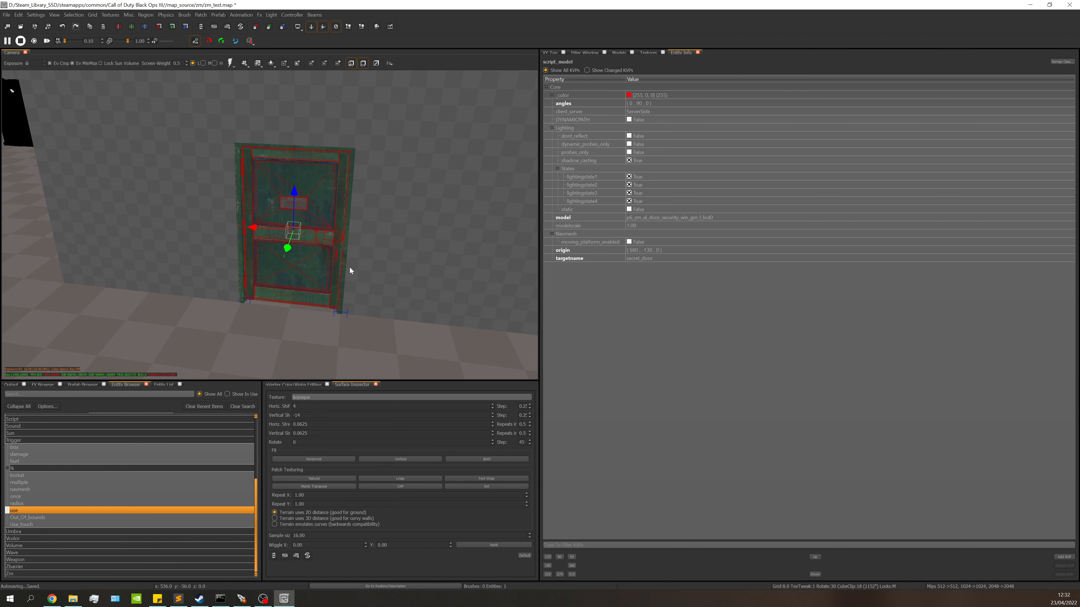
pyautogui.moveTo(335, 271); pyautogui.dragTo(333, 259, button='right')
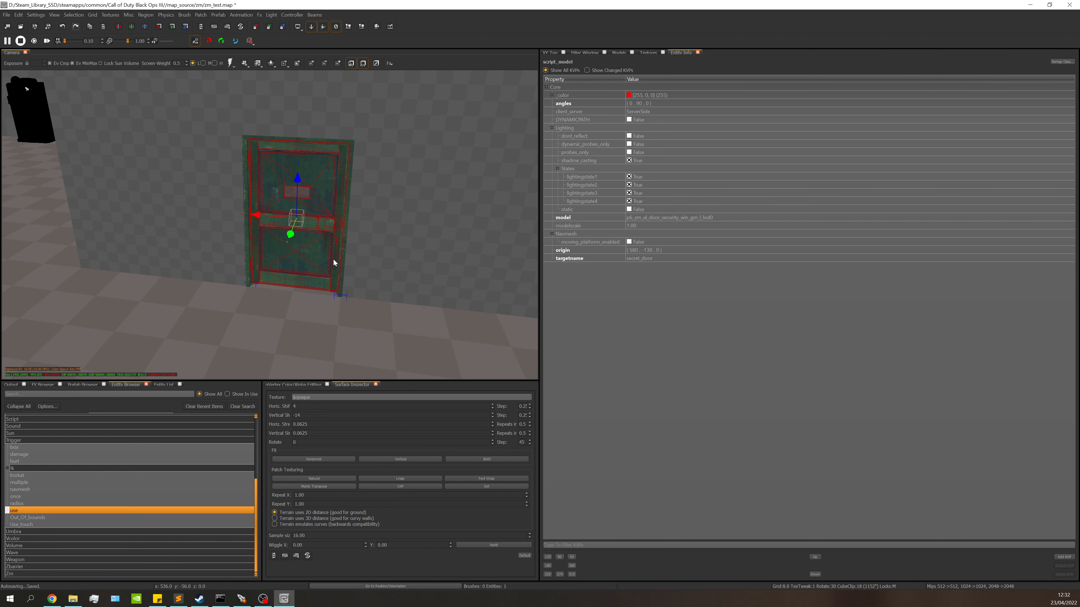
pyautogui.press('Escape')
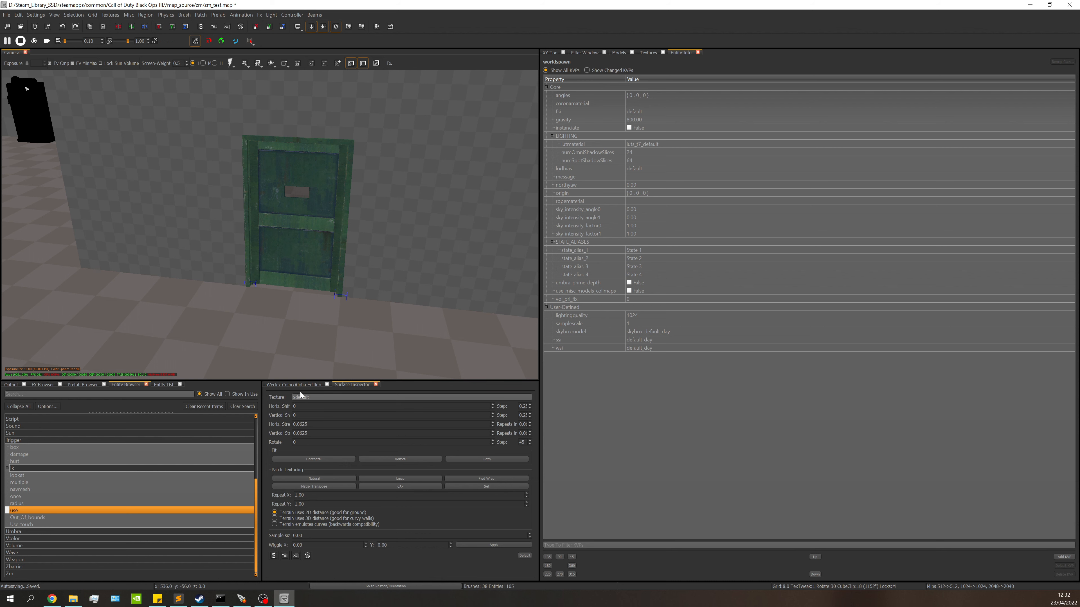
# Place a script brushmodel on the floor at the foot of the green door
pyautogui.doubleClick(20, 439)
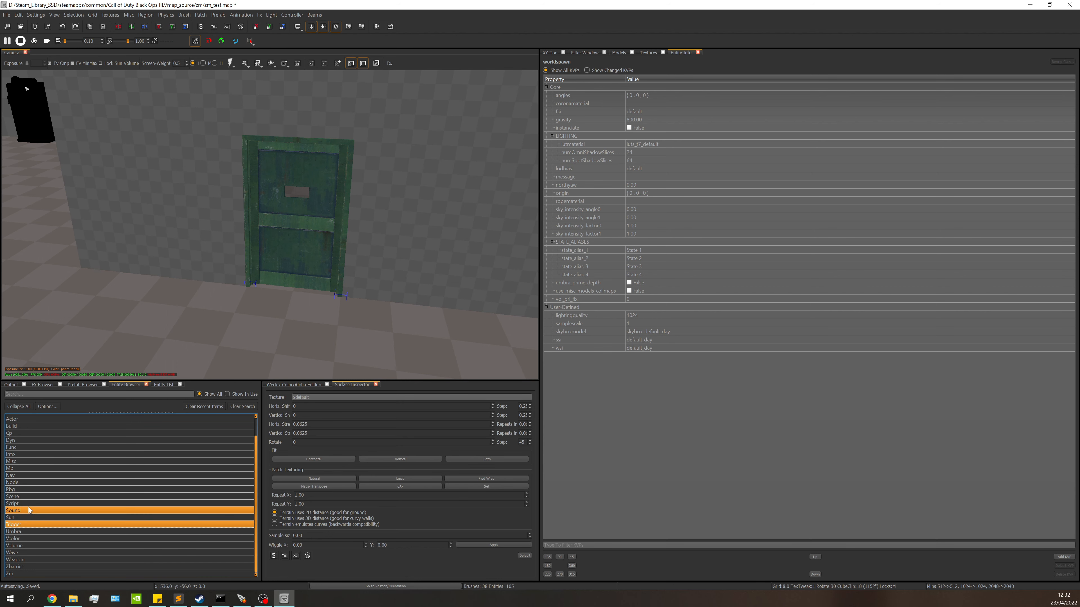
pyautogui.doubleClick(52, 502)
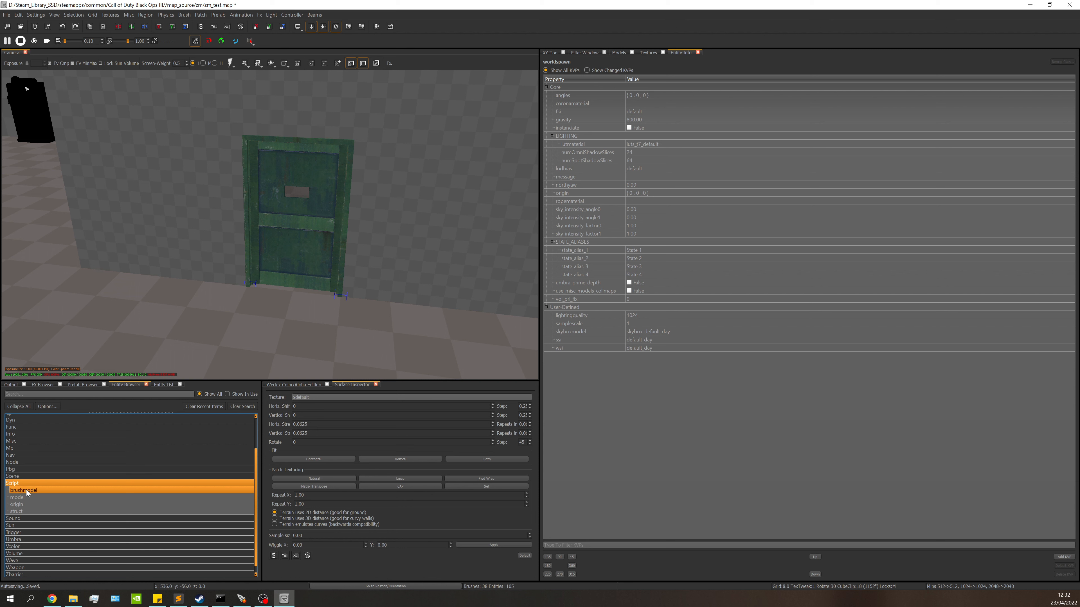
pyautogui.click(26, 491)
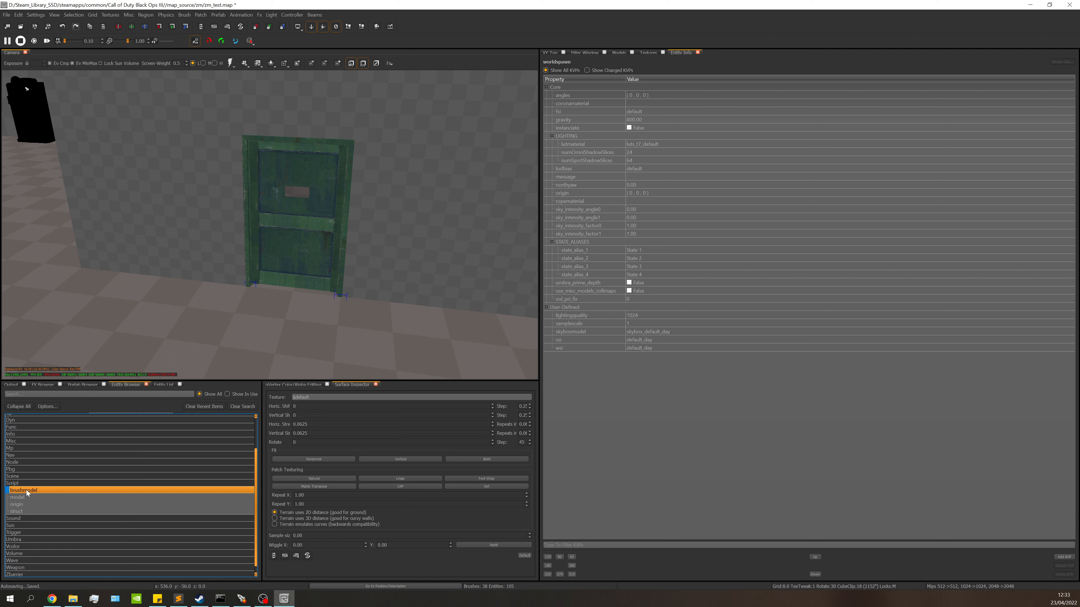
pyautogui.moveTo(224, 314); pyautogui.dragTo(307, 299)
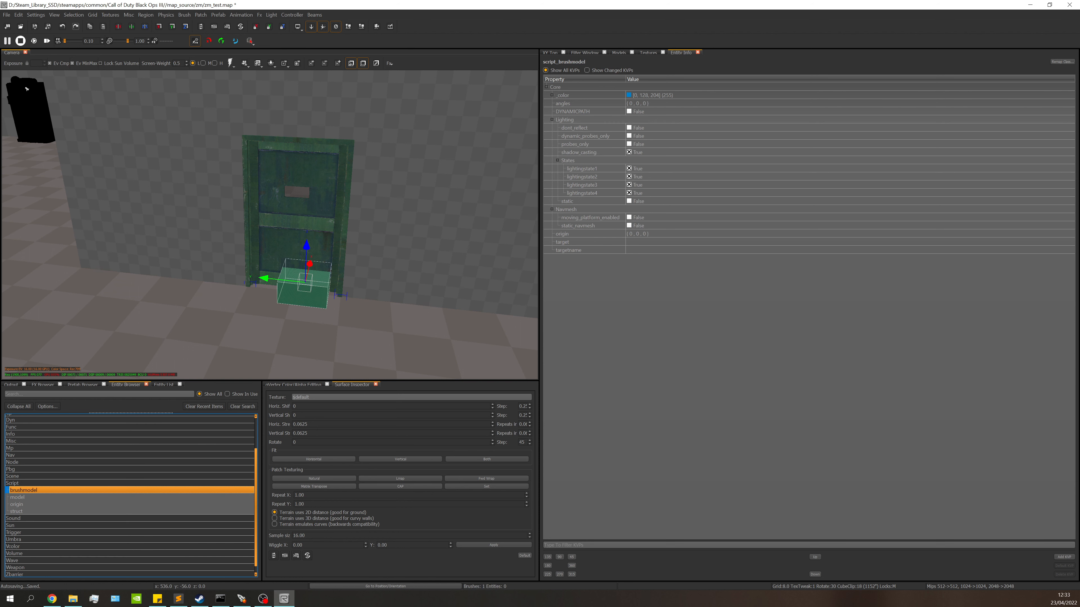
# Set the grid to 1 and move the brushmodel in plan to line up with one side of the door frame
pyautogui.click(550, 53)
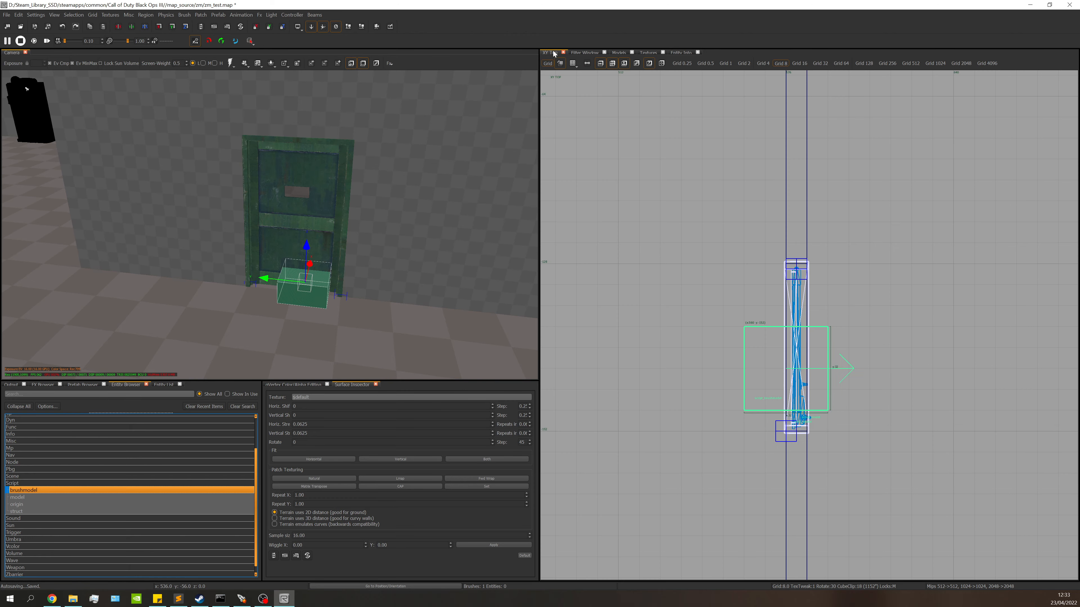
pyautogui.scroll(3, 800, 316)
pyautogui.press('1')
pyautogui.moveTo(798, 350); pyautogui.dragTo(752, 284)
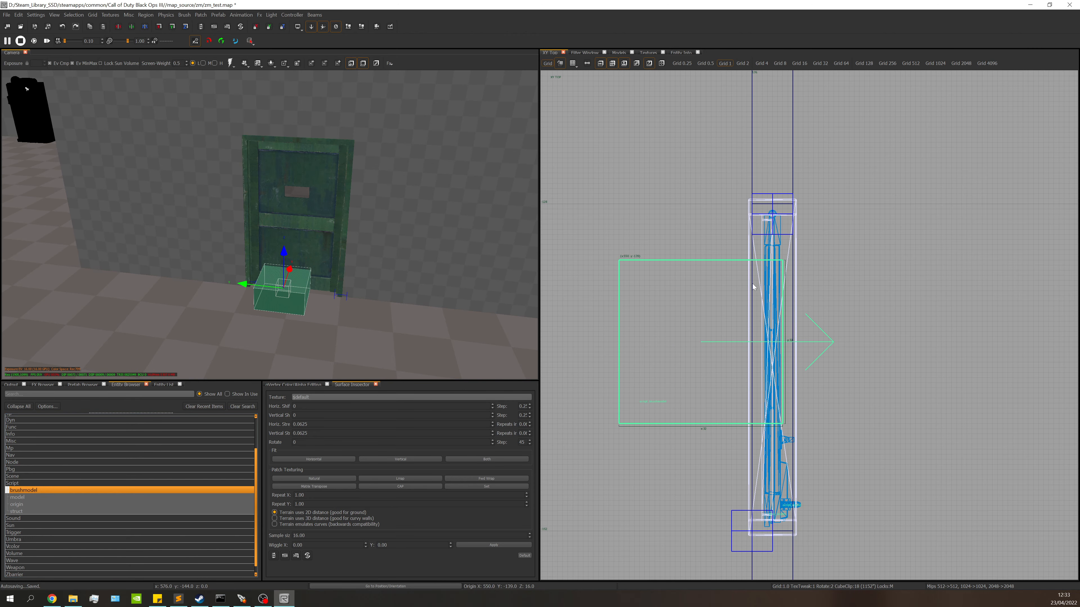
pyautogui.moveTo(751, 284); pyautogui.dragTo(765, 243, button='right')
pyautogui.moveTo(752, 284); pyautogui.dragTo(761, 227)
pyautogui.scroll(-4, 760, 234)
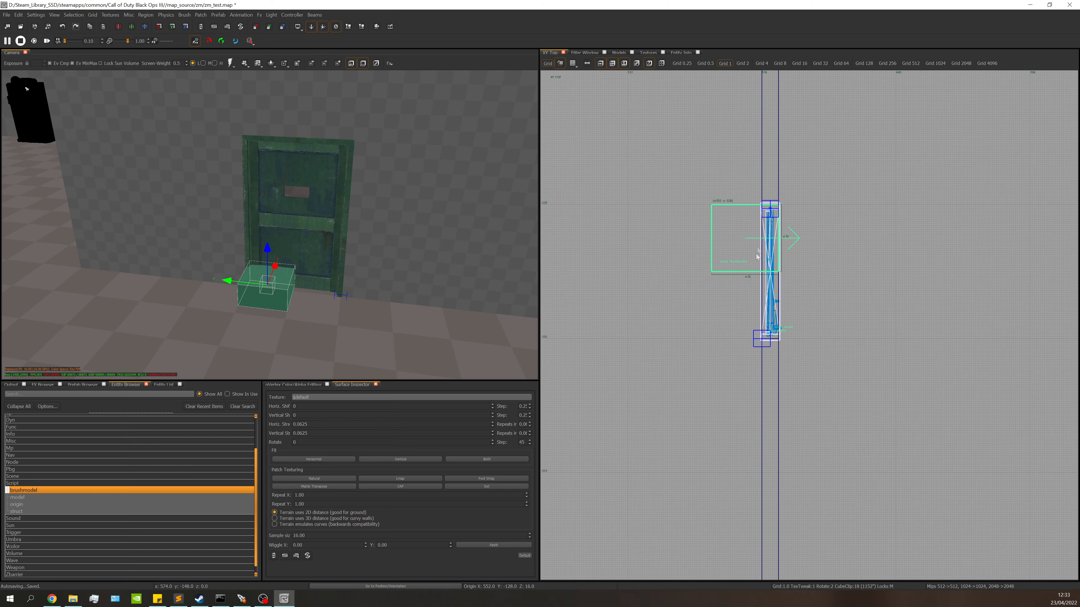
# Stretch the brushmodel in plan to the other side of the door frame and narrow it to the wall's thickness
pyautogui.moveTo(755, 294); pyautogui.dragTo(755, 355)
pyautogui.scroll(5, 755, 358)
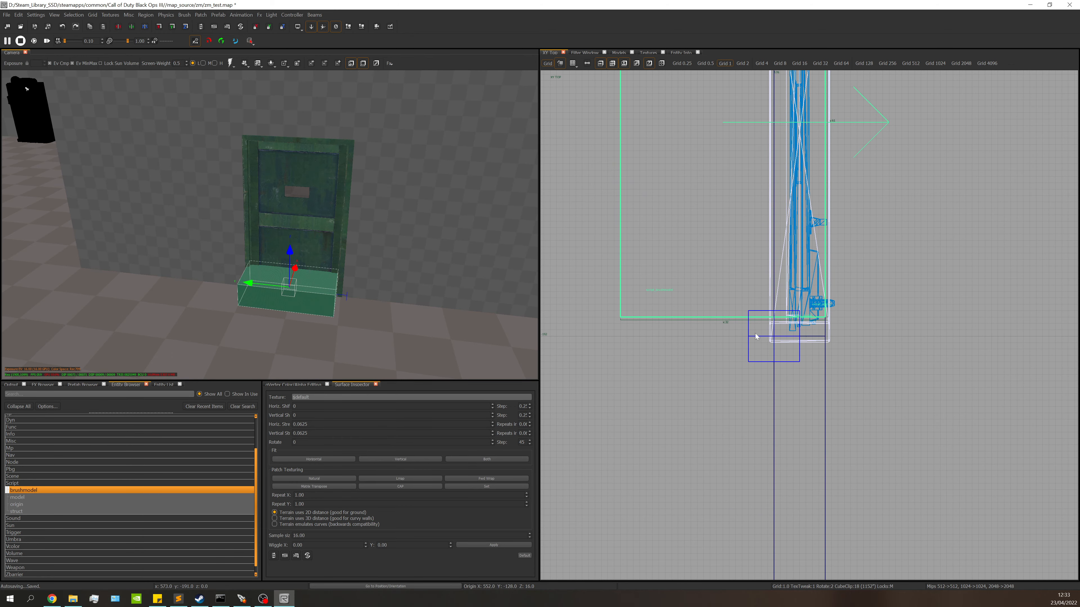
pyautogui.moveTo(755, 359); pyautogui.dragTo(755, 361)
pyautogui.scroll(-3, 755, 360)
pyautogui.moveTo(637, 206); pyautogui.dragTo(716, 196)
# Raise the brushmodel's upper edge to the top of the door frame in the side view
pyautogui.hotkey('ctrl', 'Tab')
pyautogui.hotkey('ctrl', 'Tab')
pyautogui.scroll(-3, 807, 273)
pyautogui.moveTo(805, 271); pyautogui.dragTo(801, 307, button='right')
pyautogui.moveTo(802, 305)
pyautogui.mouseDown()
pyautogui.moveTo(805, 166)
pyautogui.moveTo(828, 167)
pyautogui.mouseUp()
pyautogui.scroll(4, 827, 188)
pyautogui.moveTo(162, 195); pyautogui.dragTo(238, 168, button='right')
pyautogui.keyDown('shift'); pyautogui.click(264, 134); pyautogui.keyUp('shift')
pyautogui.keyDown('shift'); pyautogui.click(356, 159); pyautogui.keyUp('shift')
pyautogui.keyDown('shift'); pyautogui.click(111, 169); pyautogui.keyUp('shift')
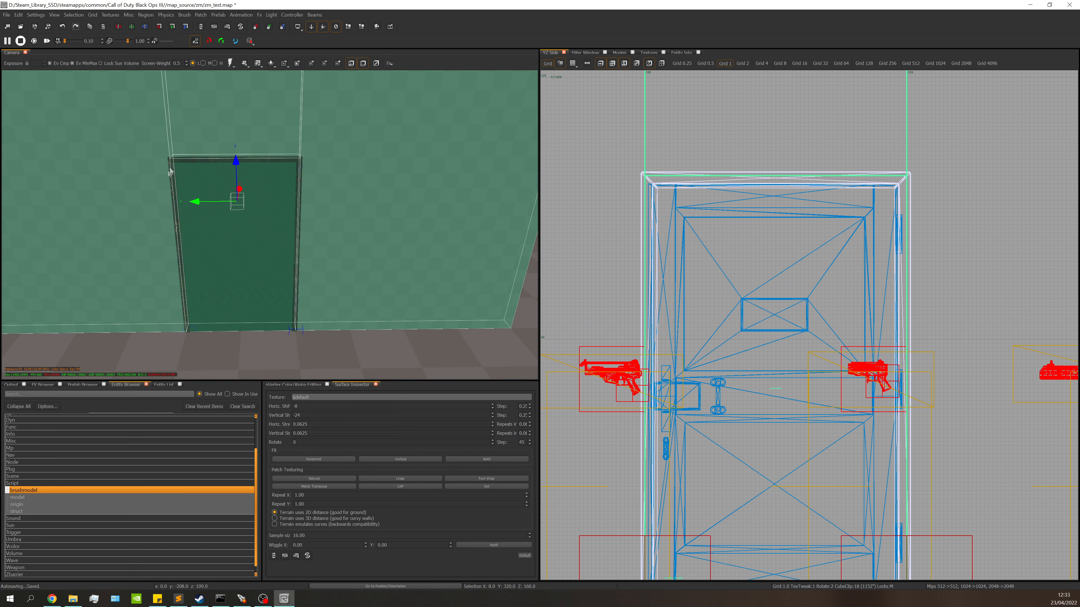
pyautogui.keyDown('shift'); pyautogui.click(134, 165); pyautogui.keyUp('shift')
pyautogui.keyDown('shift'); pyautogui.click(261, 125); pyautogui.keyUp('shift')
pyautogui.keyDown('shift'); pyautogui.click(336, 155); pyautogui.keyUp('shift')
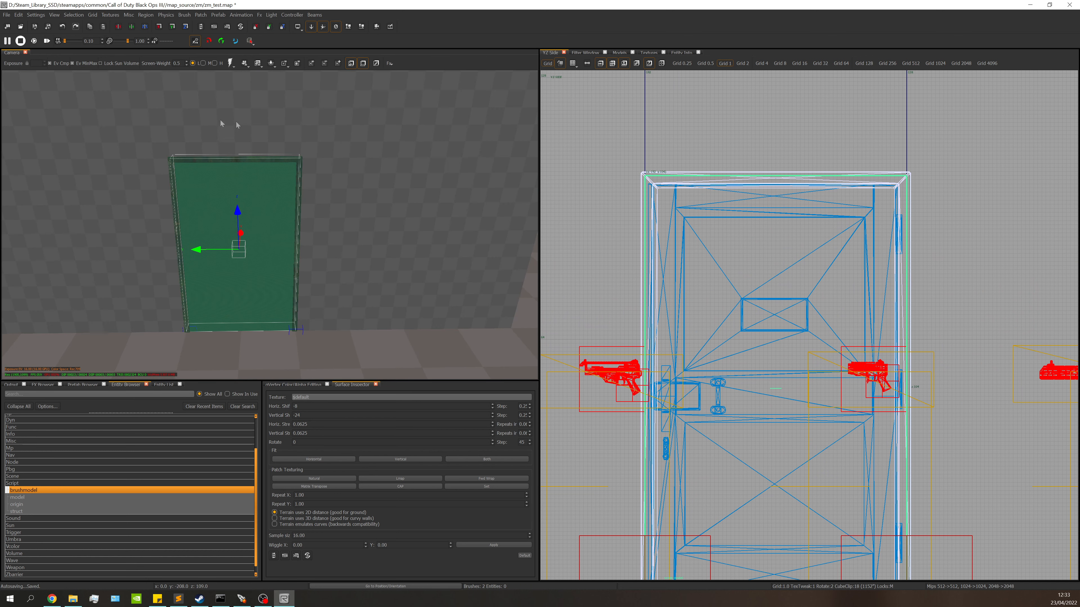
# Set the grid to 8 and apply the clip texture to the brushmodel covering the door, filtering the textures for "clip"
pyautogui.scroll(-3, 846, 266)
pyautogui.press('4')
pyautogui.hotkey('ctrl', 'Tab')
pyautogui.hotkey('ctrl', 'Tab')
pyautogui.hotkey('ctrl', 'Tab')
pyautogui.hotkey('ctrl', 'Tab')
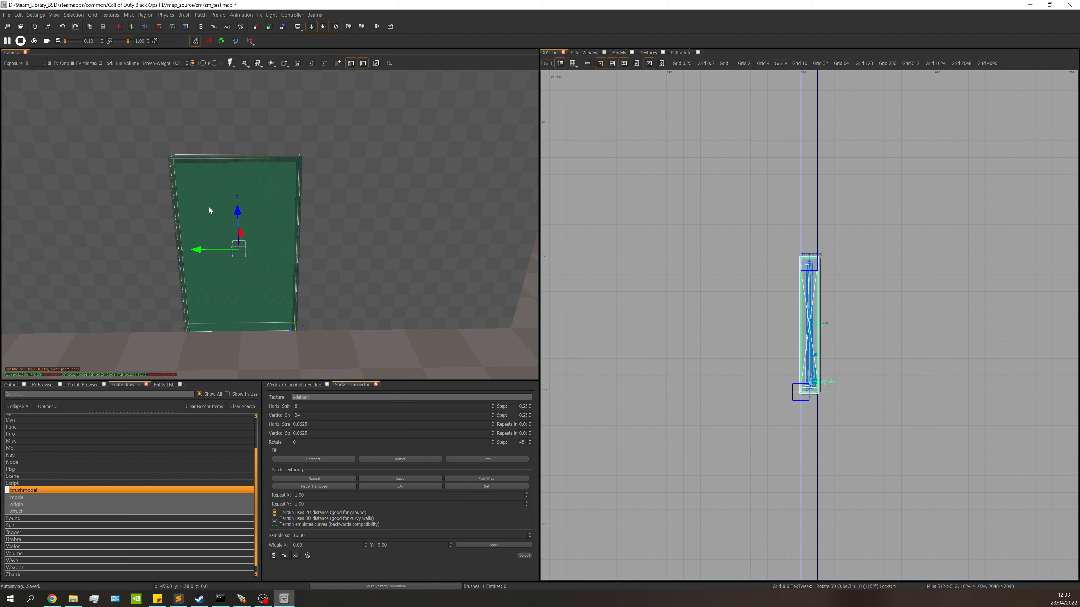
pyautogui.click(646, 53)
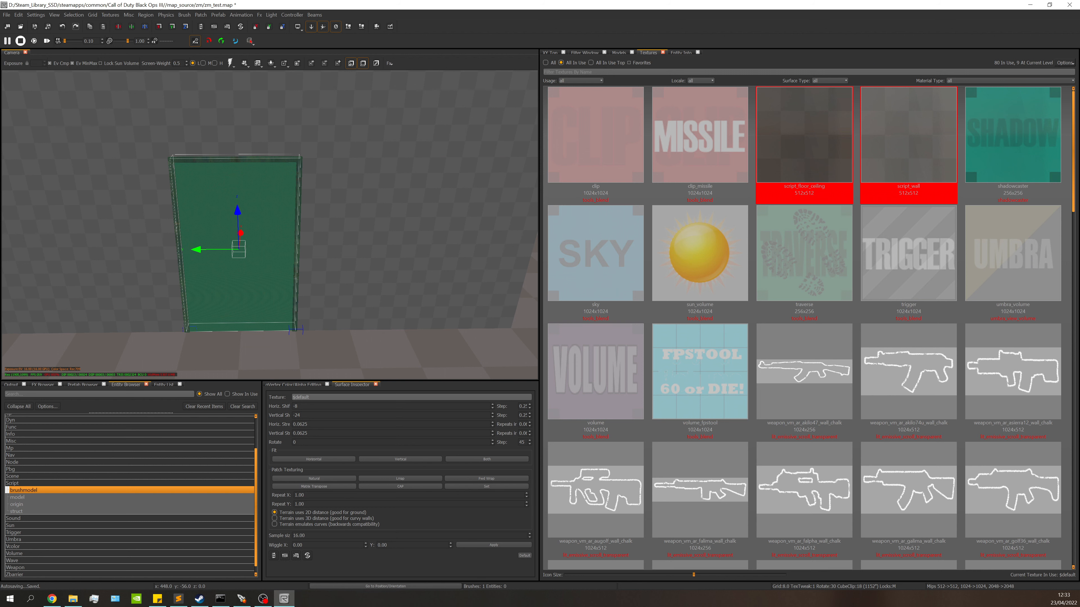
pyautogui.write('clip')
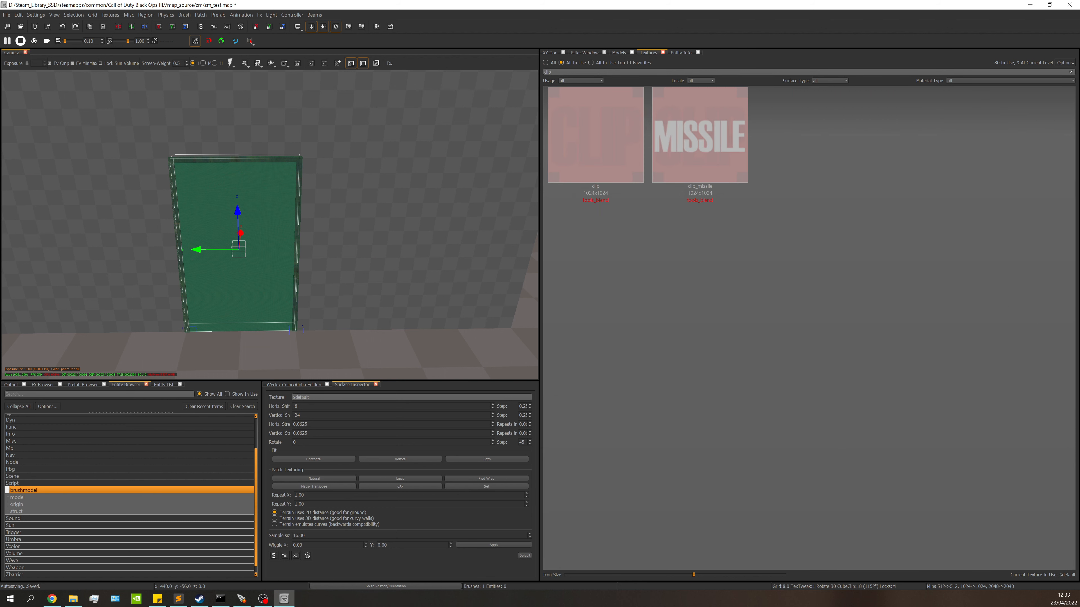
pyautogui.click(610, 133)
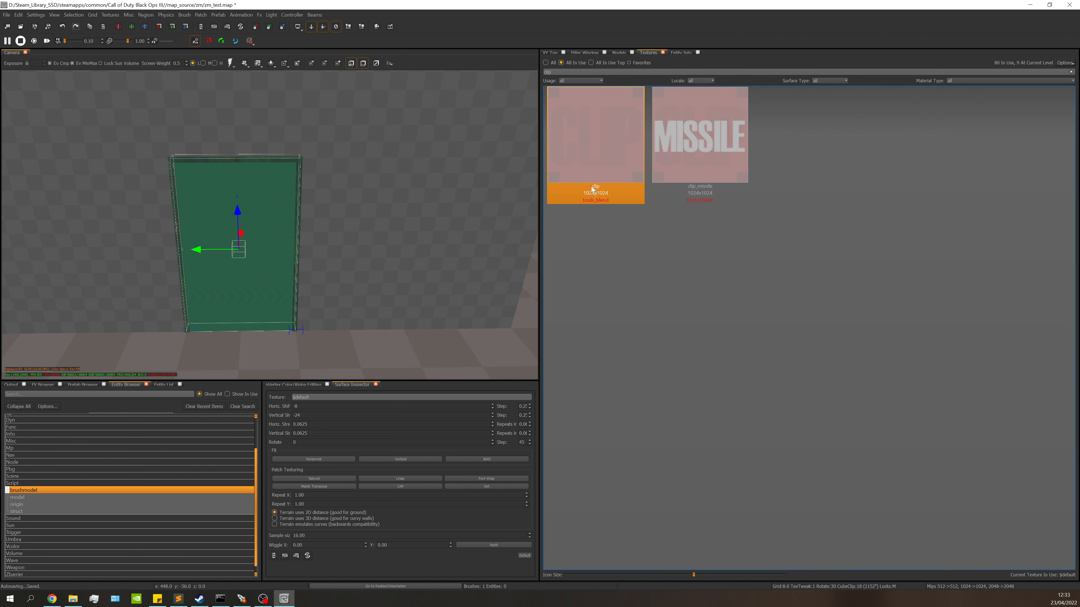
pyautogui.click(611, 159)
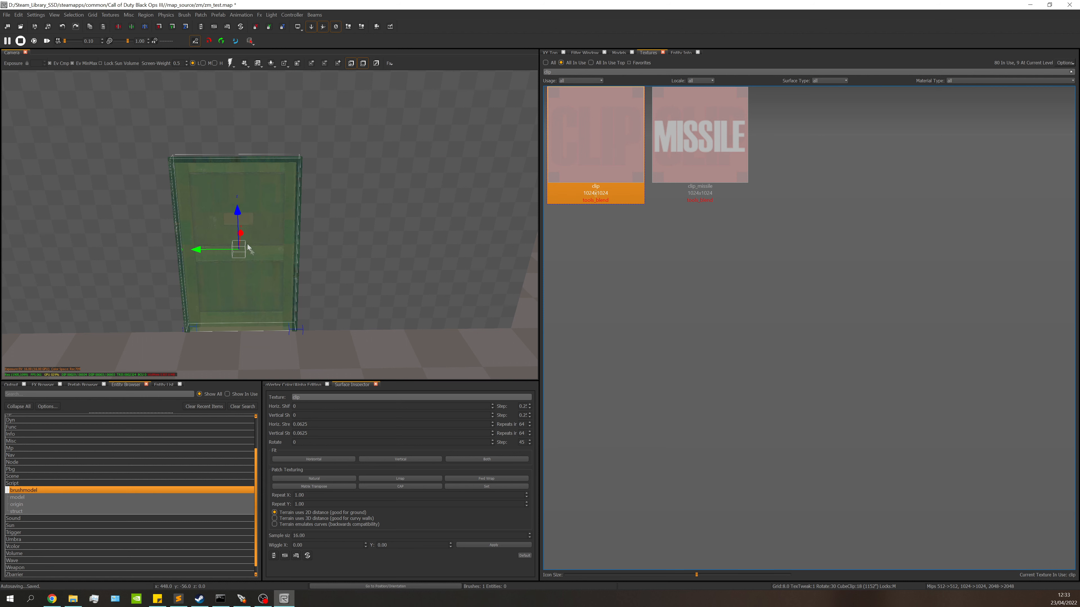
pyautogui.click(550, 53)
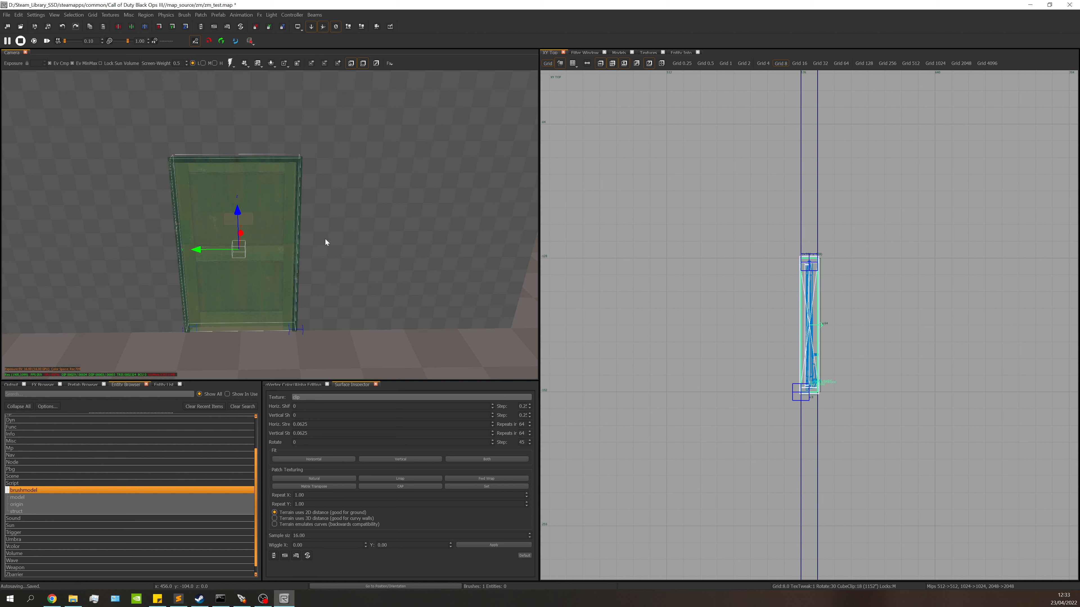
pyautogui.moveTo(315, 238); pyautogui.dragTo(322, 218, button='right')
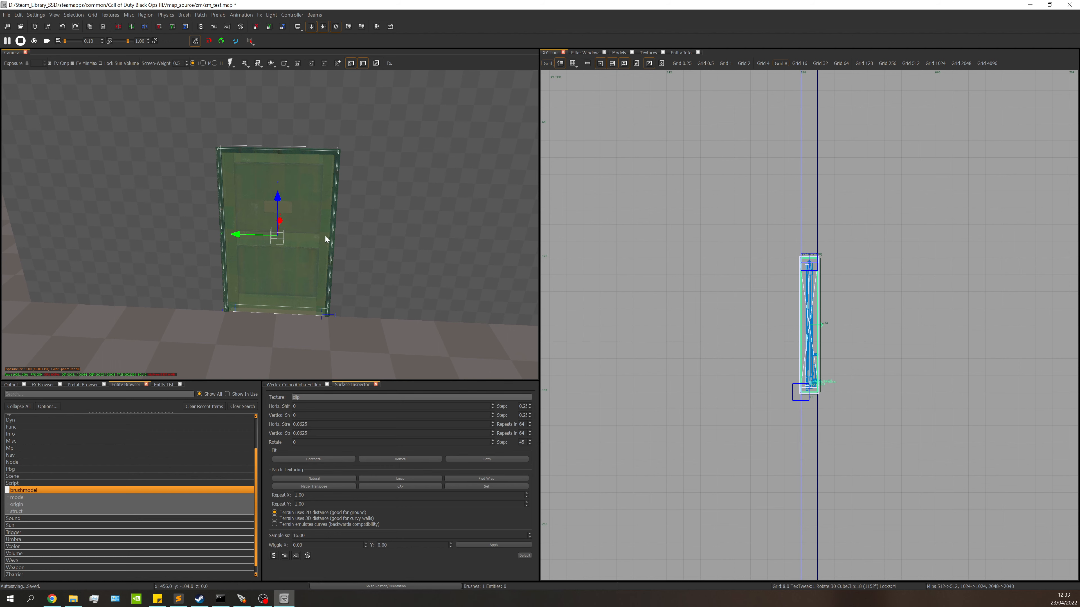
# Set the clip brushmodel's targetname to secret_door_clip
pyautogui.click(678, 55)
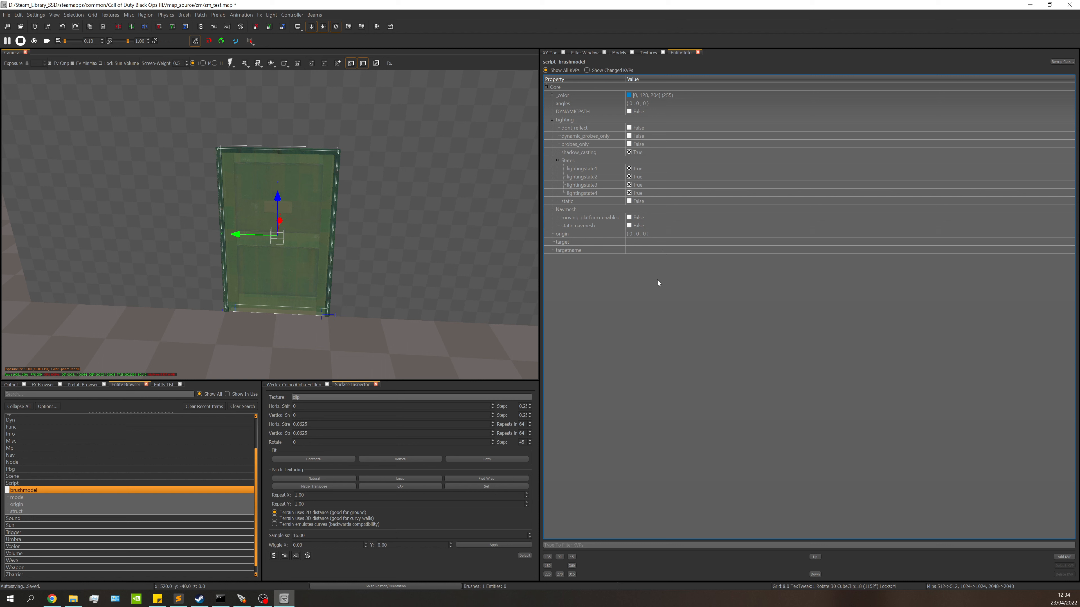
pyautogui.click(651, 251)
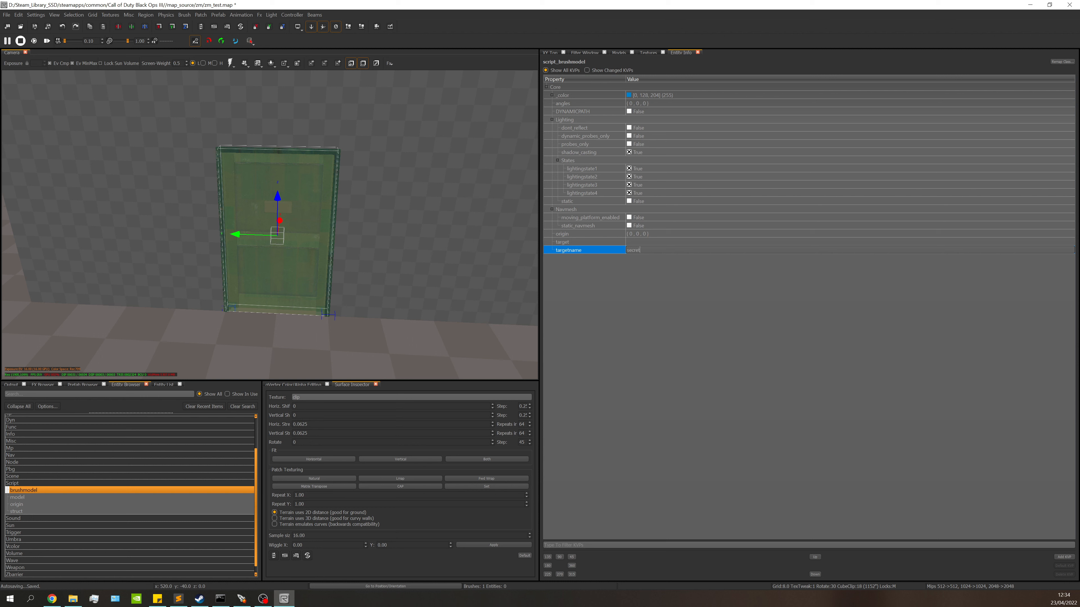
pyautogui.press('Return')
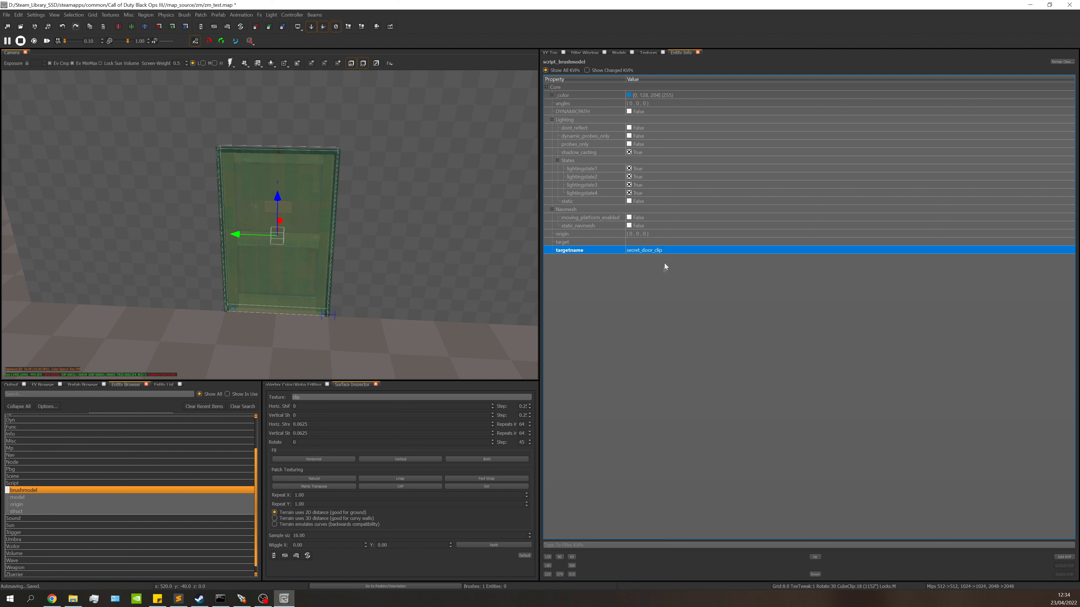
pyautogui.click(681, 320)
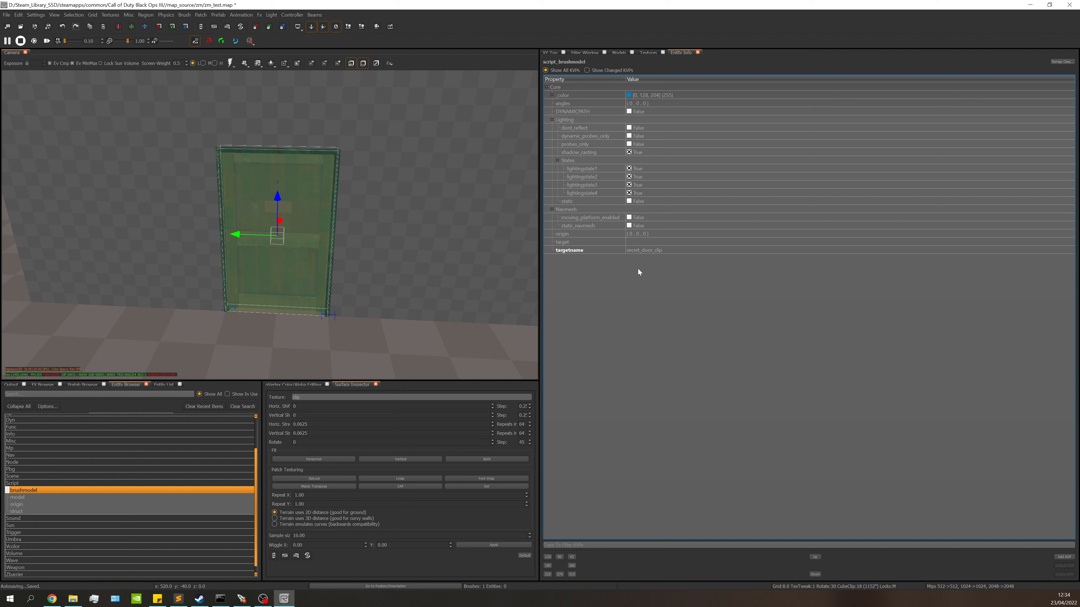
pyautogui.click(652, 251)
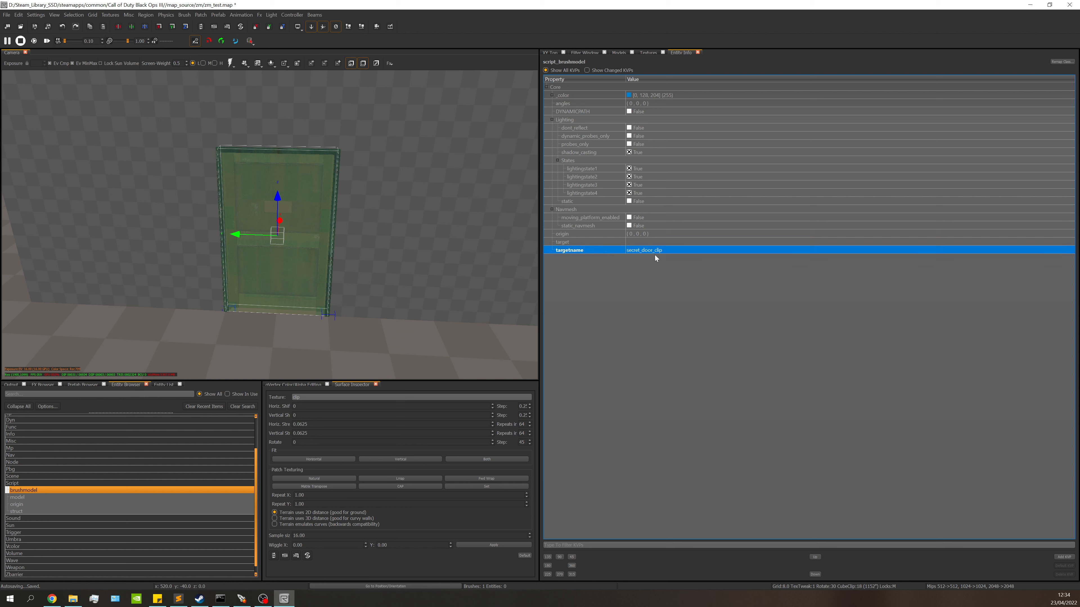